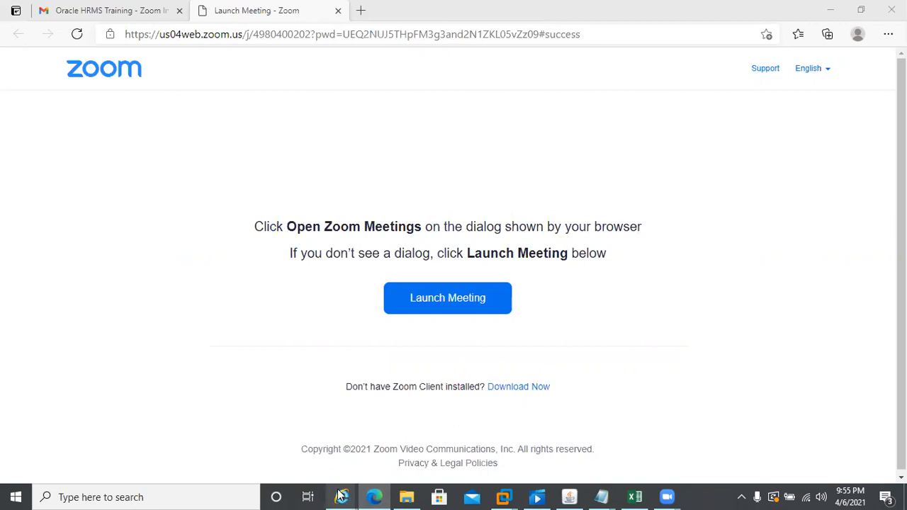
# - Show previews of the open Oracle browser windows from the taskbar
pyautogui.click(341, 496)
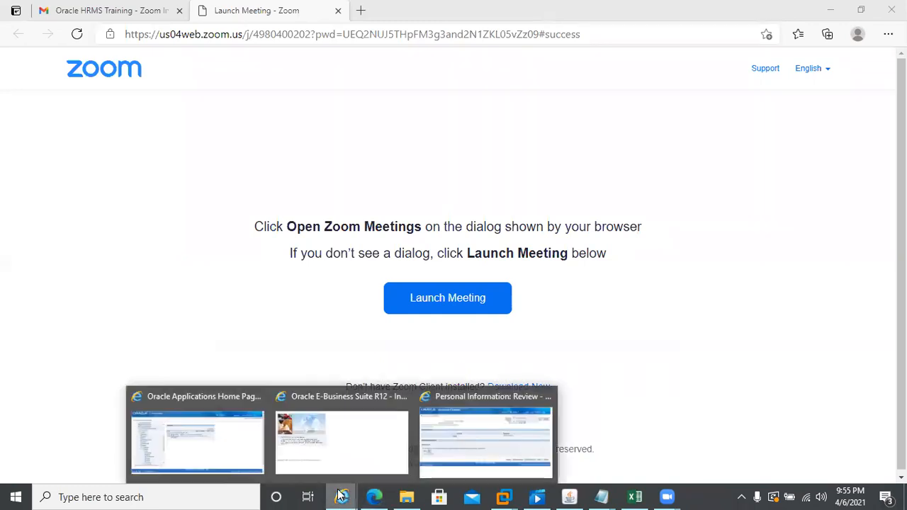
# - Save the pending home phone number change for later and acknowledge the confirmation
pyautogui.click(440, 450)
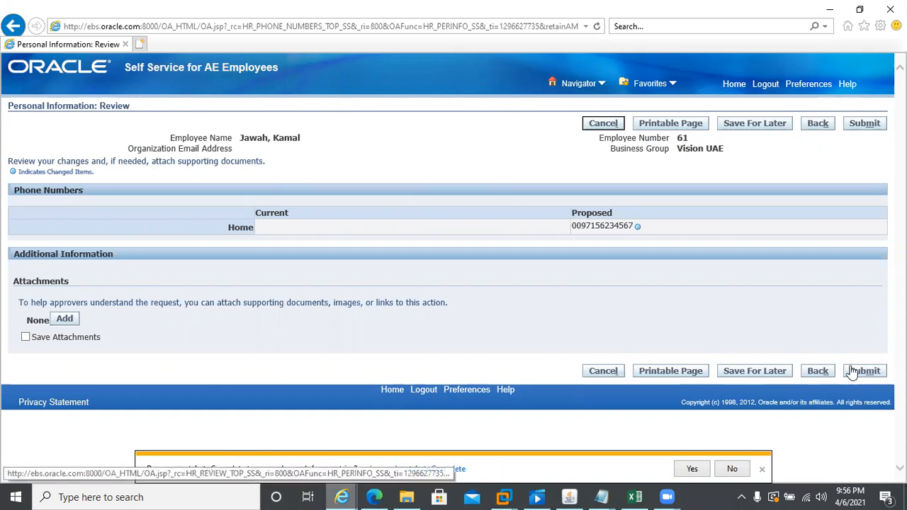
pyautogui.click(757, 371)
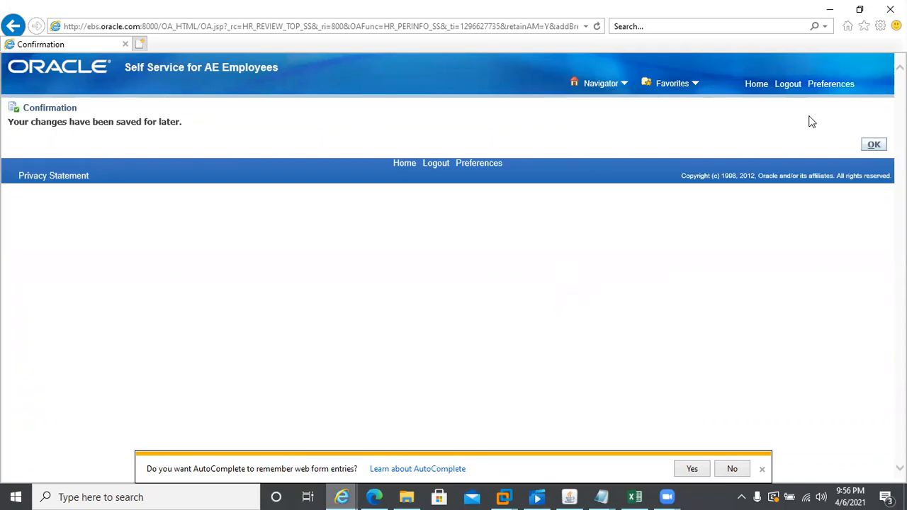
pyautogui.click(874, 144)
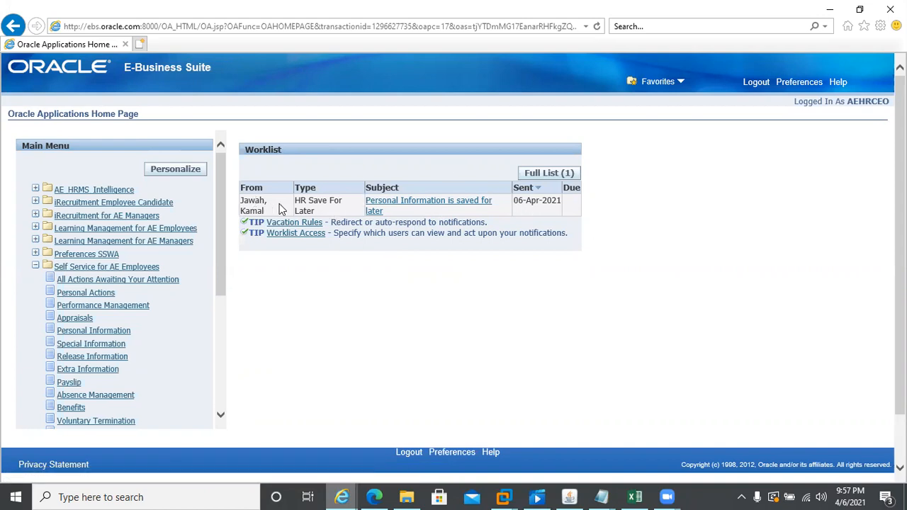
# - Find the saved-for-later notification in the full Worklist's open notifications, select it, then return Home
pyautogui.click(540, 174)
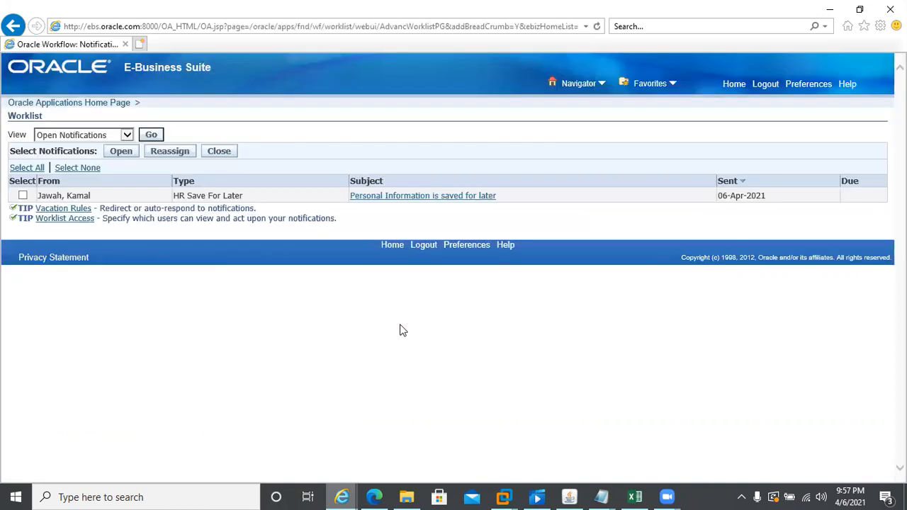
pyautogui.click(127, 135)
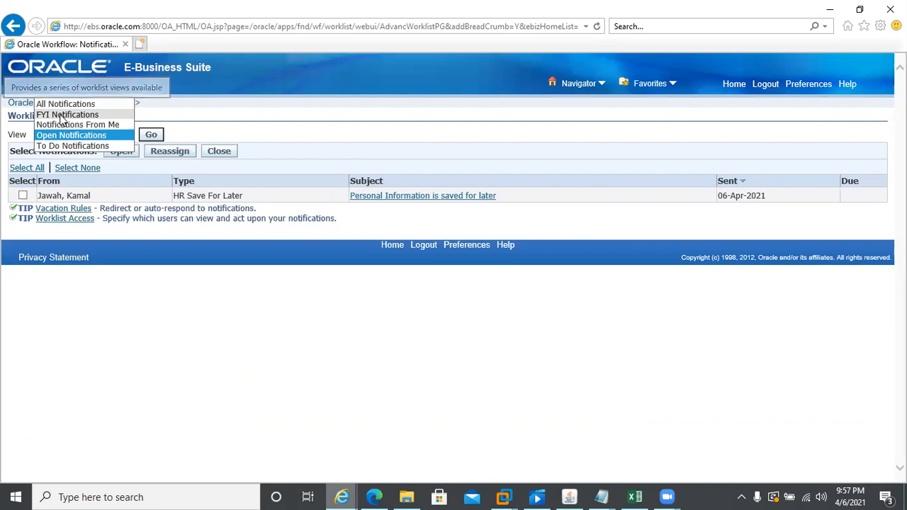
pyautogui.click(129, 348)
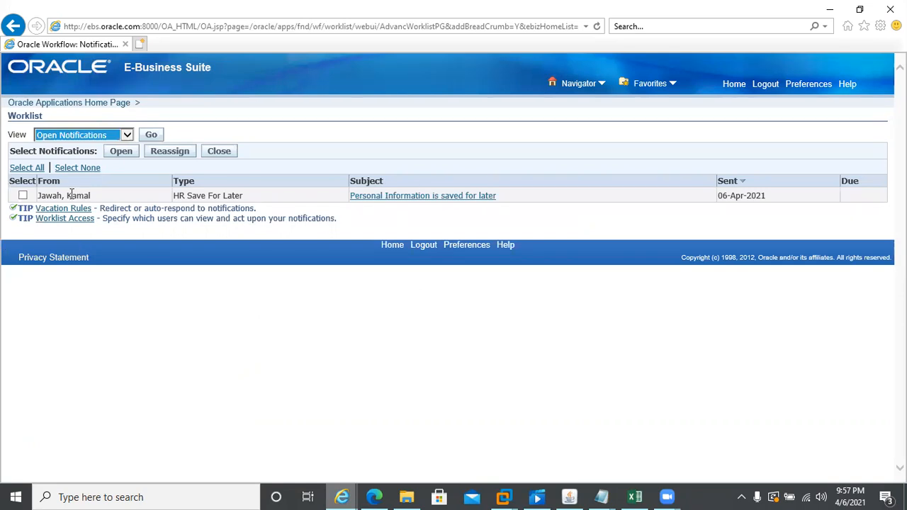
pyautogui.click(22, 195)
pyautogui.click(732, 86)
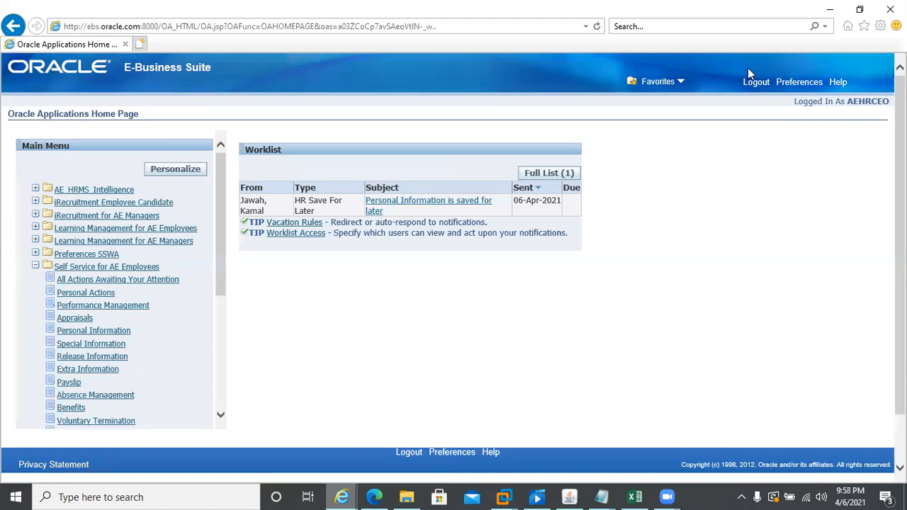
# - Copy the finance director's user name from Excel cell C15 and return to Oracle forms
pyautogui.hotkey('alt', 'Tab')
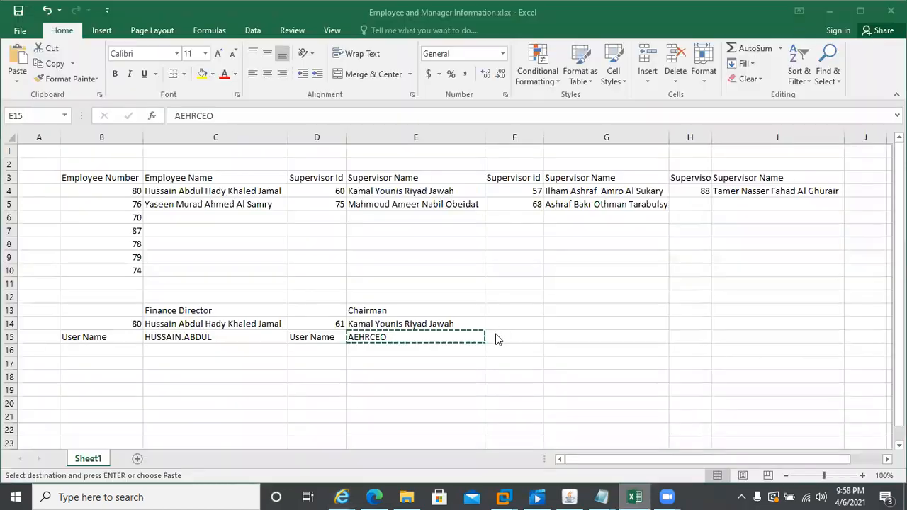
pyautogui.click(173, 336)
pyautogui.hotkey('ctrl', 'c')
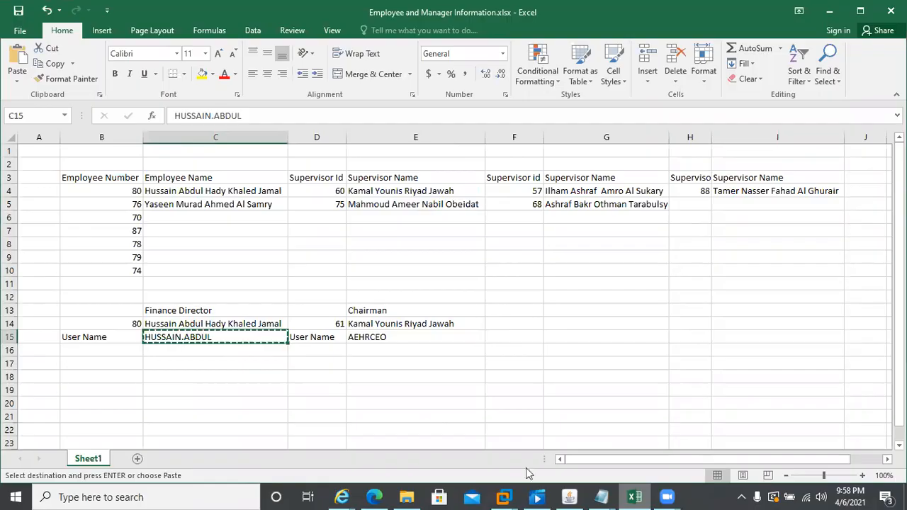
pyautogui.click(574, 495)
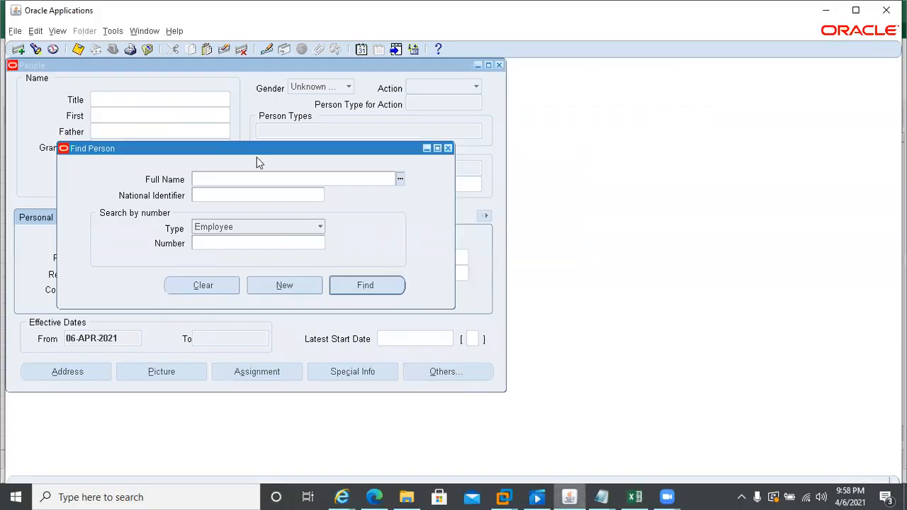
# - Close the People form and query the finance director's user in the Users form
pyautogui.press('F4')
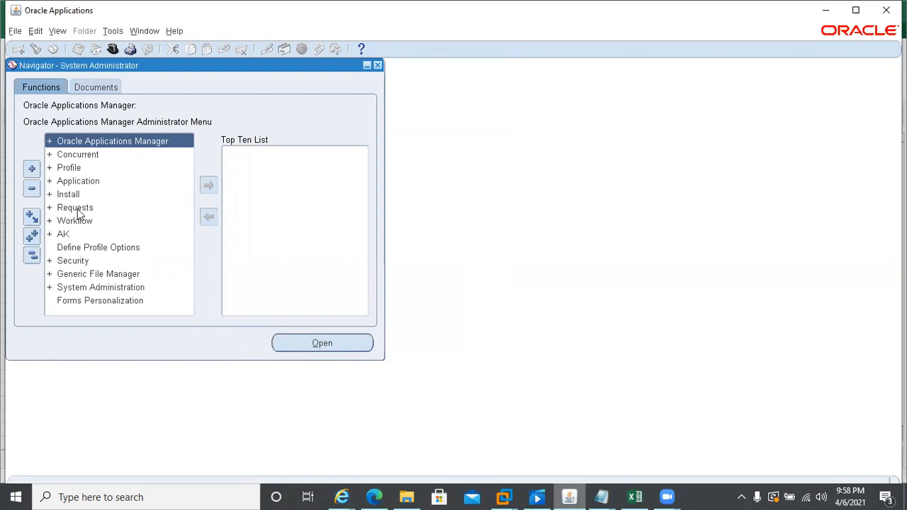
pyautogui.doubleClick(74, 260)
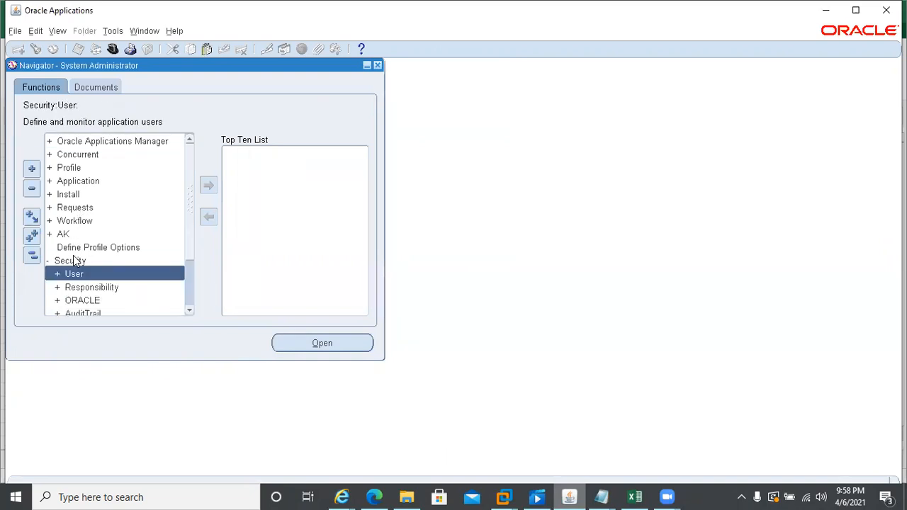
pyautogui.hotkey('ctrl', 'l')
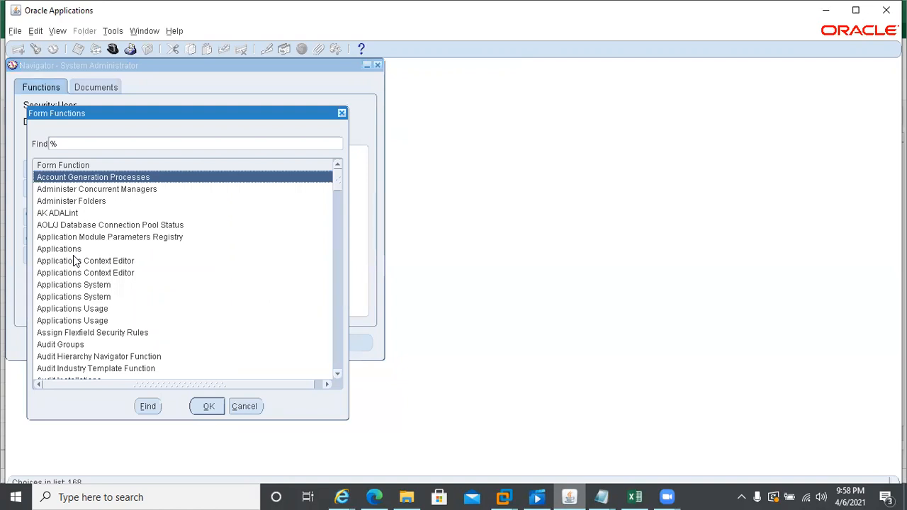
pyautogui.write('us')
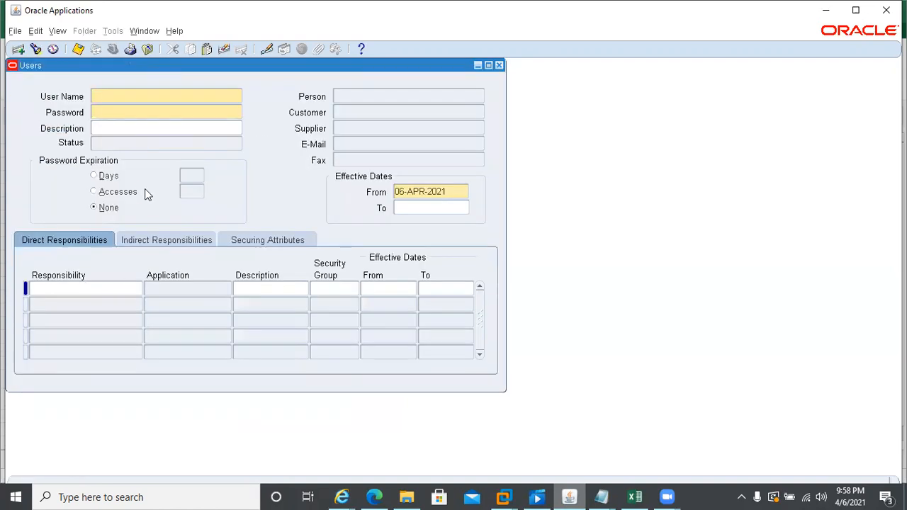
pyautogui.press('F11')
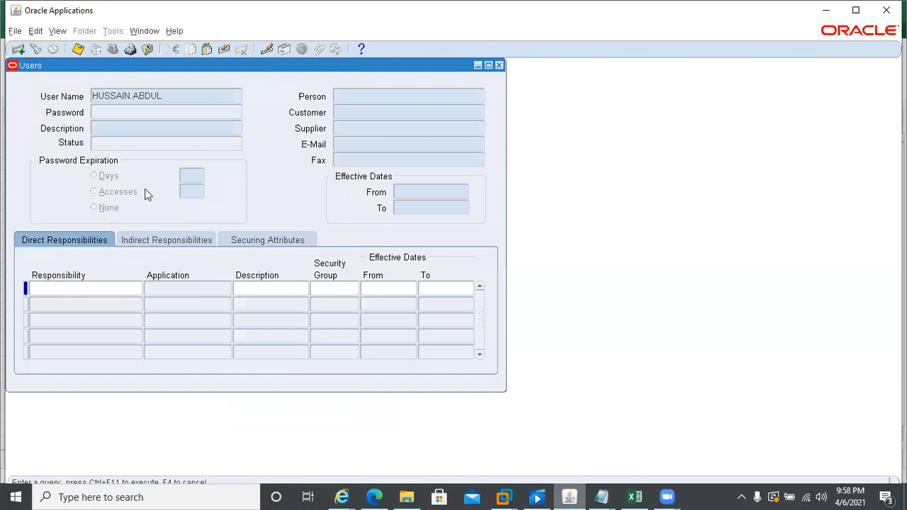
pyautogui.hotkey('ctrl', 'F11')
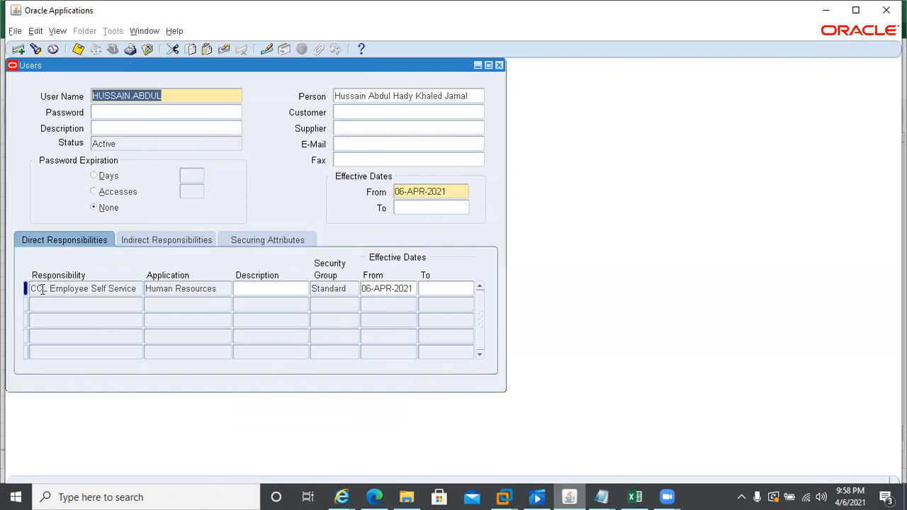
# - Add the Self Service for AE Employees responsibility to the user, save, and close Users
pyautogui.click(130, 288)
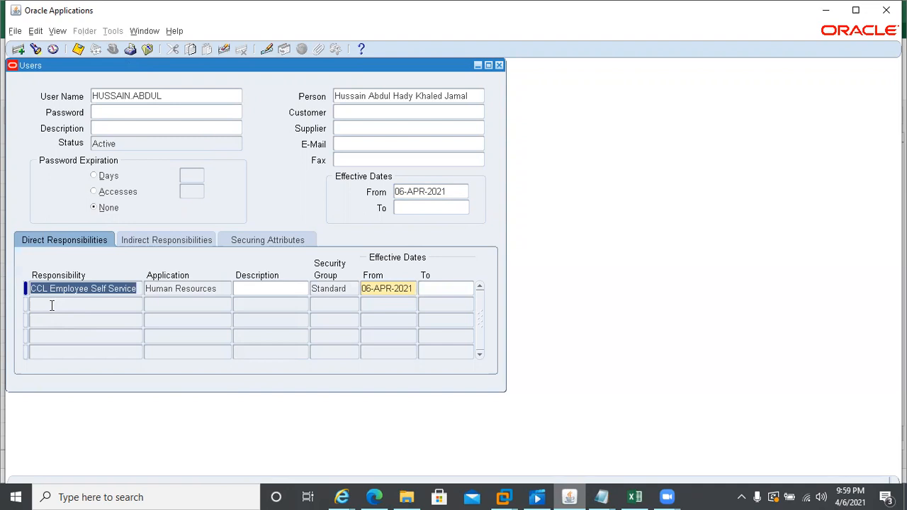
pyautogui.click(52, 305)
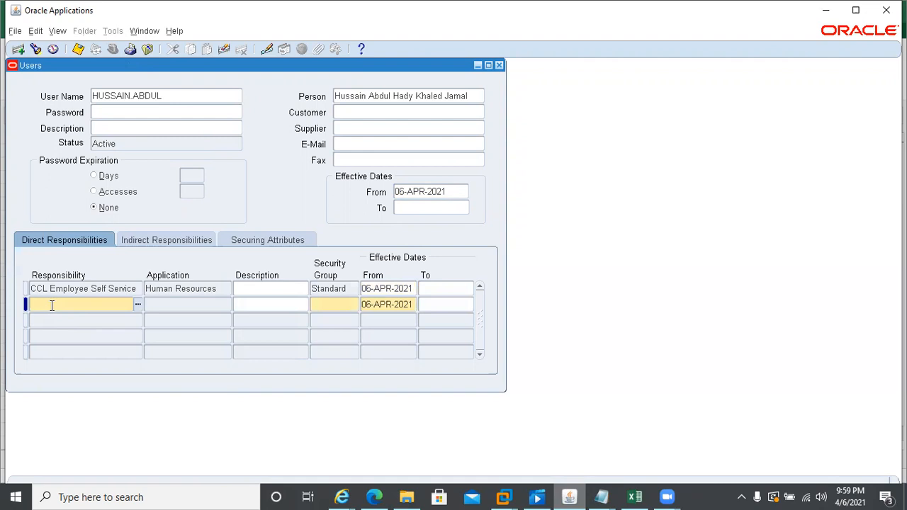
pyautogui.write('self service for AE %')
pyautogui.press('Tab')
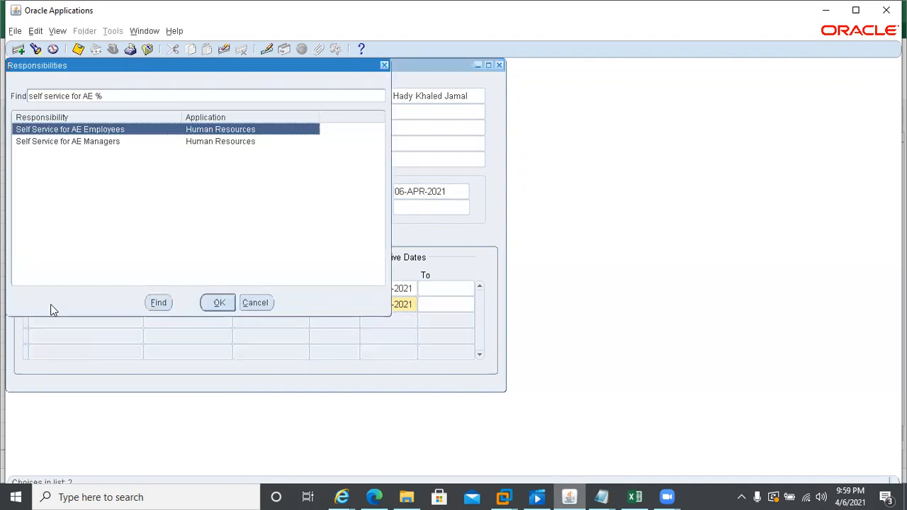
pyautogui.click(205, 303)
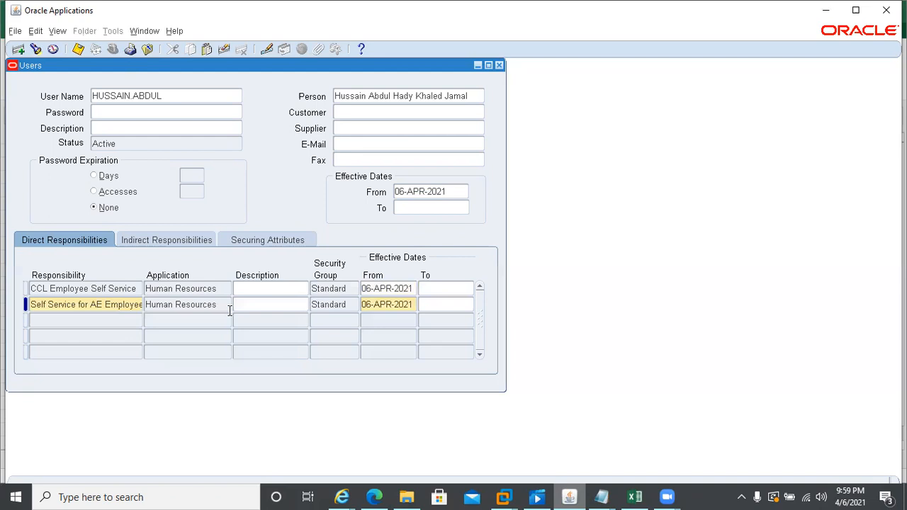
pyautogui.hotkey('ctrl', 's')
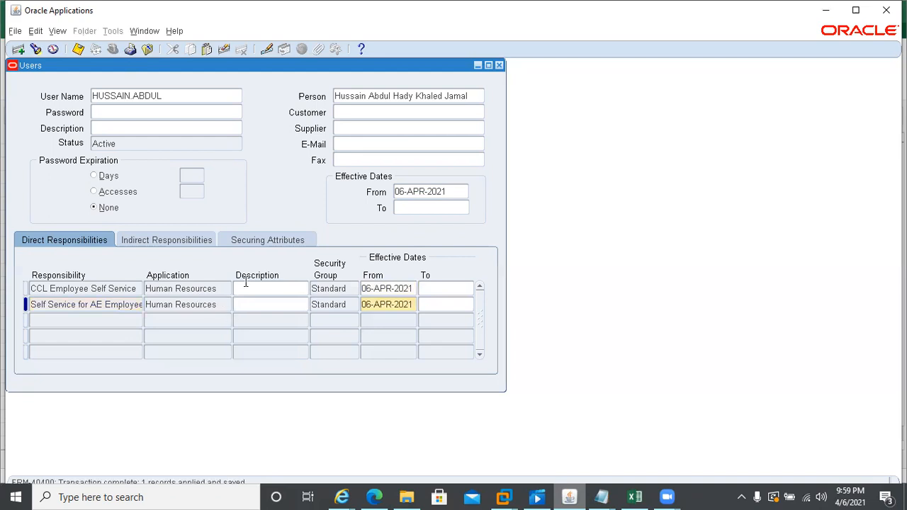
pyautogui.click(499, 67)
# - Log in to Oracle as the finance director's user with the initial password
pyautogui.click(340, 496)
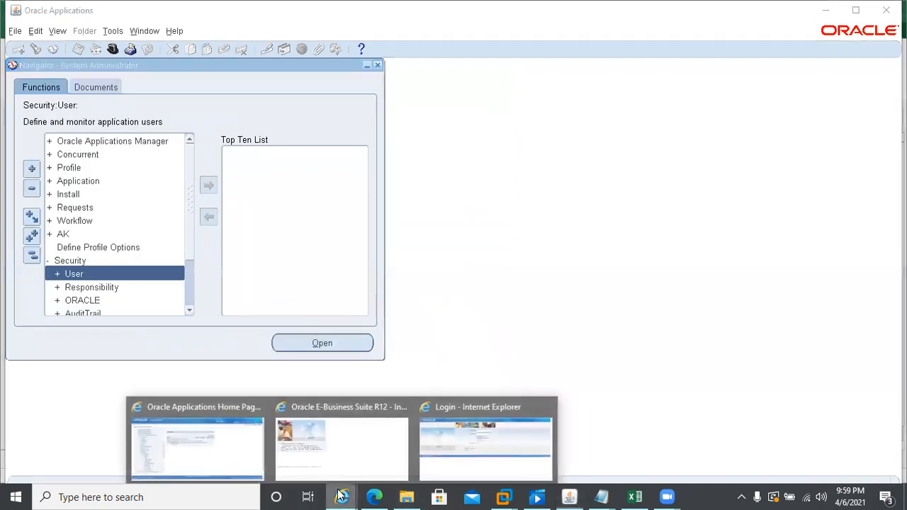
pyautogui.click(451, 429)
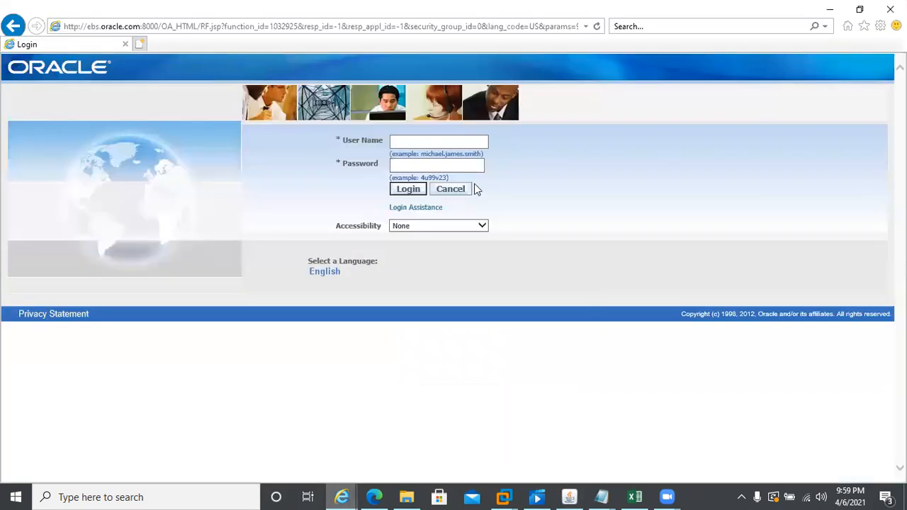
pyautogui.click(416, 145)
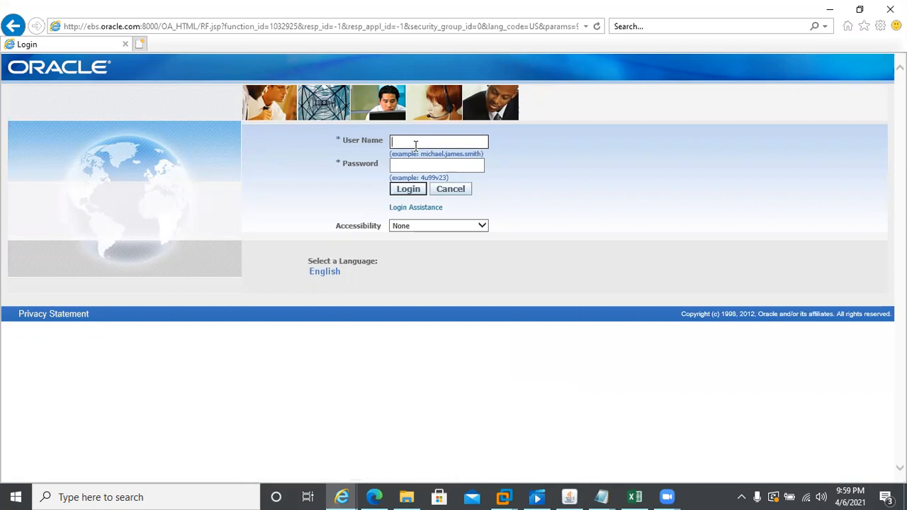
pyautogui.press('Tab')
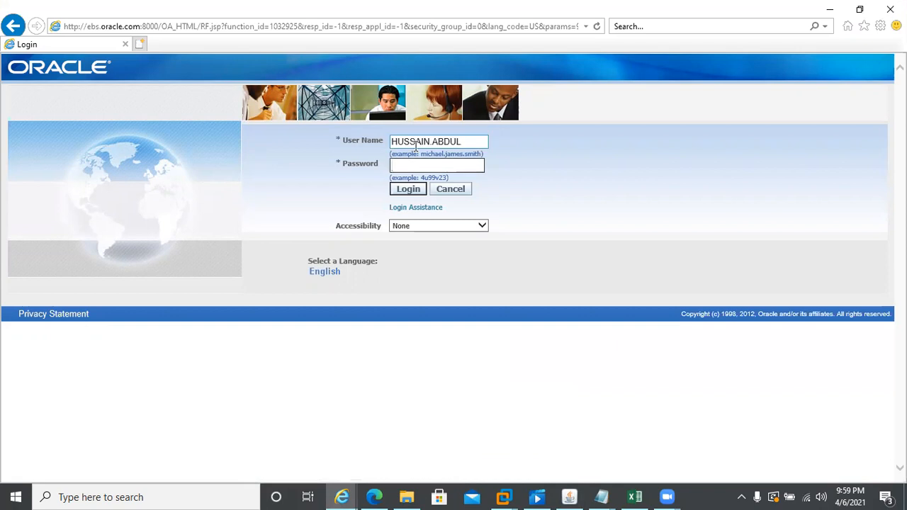
pyautogui.write('welcome1')
pyautogui.press('Return')
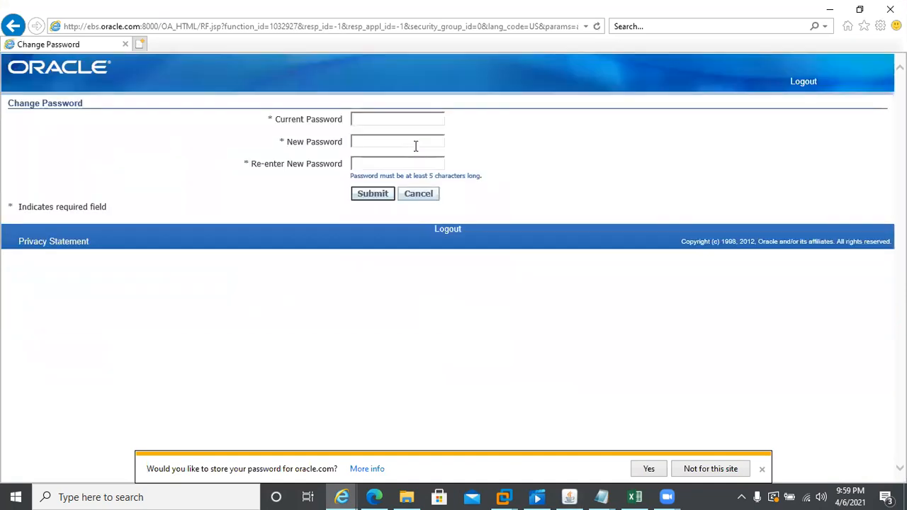
# - Change the account password by entering the current and new passwords and submitting
pyautogui.write('welcome')
pyautogui.press('Tab')
pyautogui.write('oracle1234')
pyautogui.press('Tab')
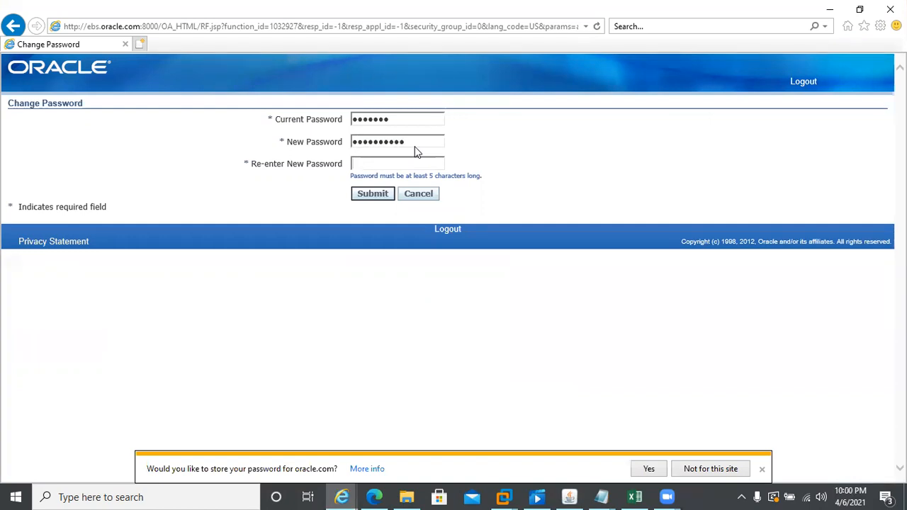
pyautogui.write('oracle1234')
pyautogui.click(372, 202)
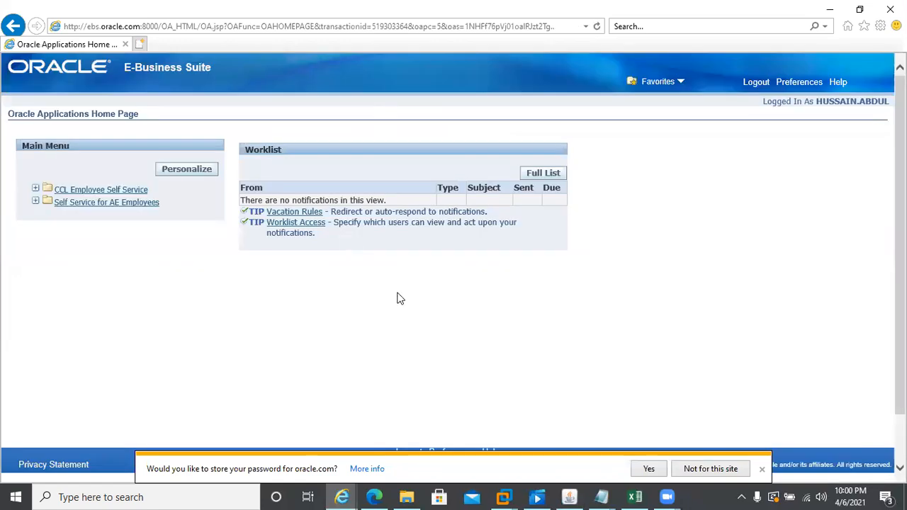
# - Open Personal Information under the Self Service for AE Employees menu
pyautogui.click(762, 470)
pyautogui.click(85, 204)
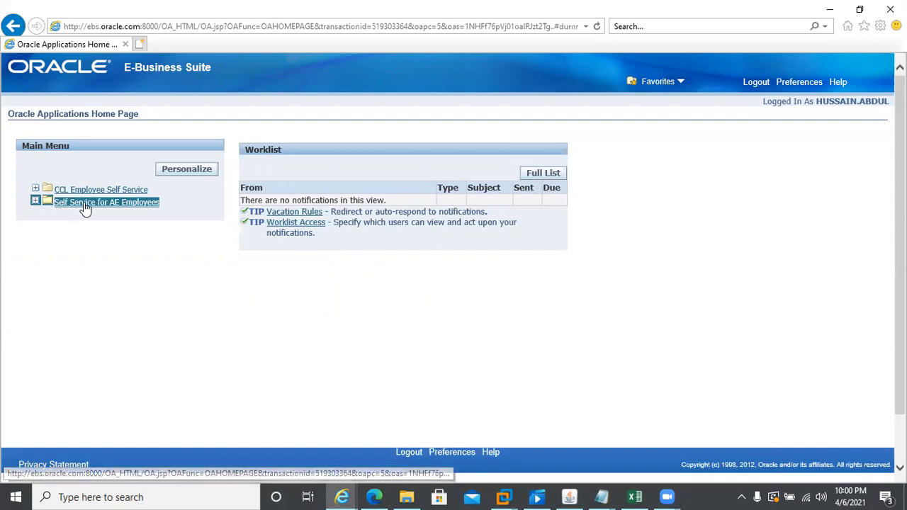
pyautogui.click(99, 358)
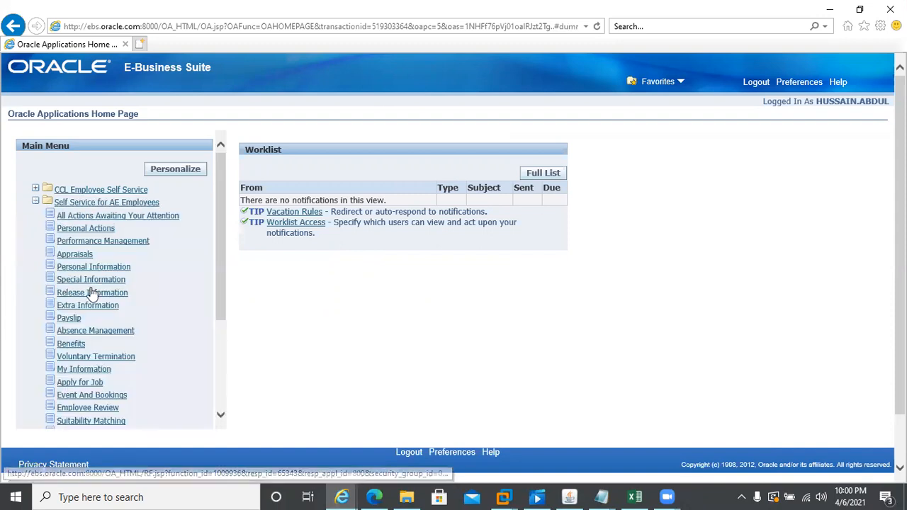
pyautogui.click(83, 269)
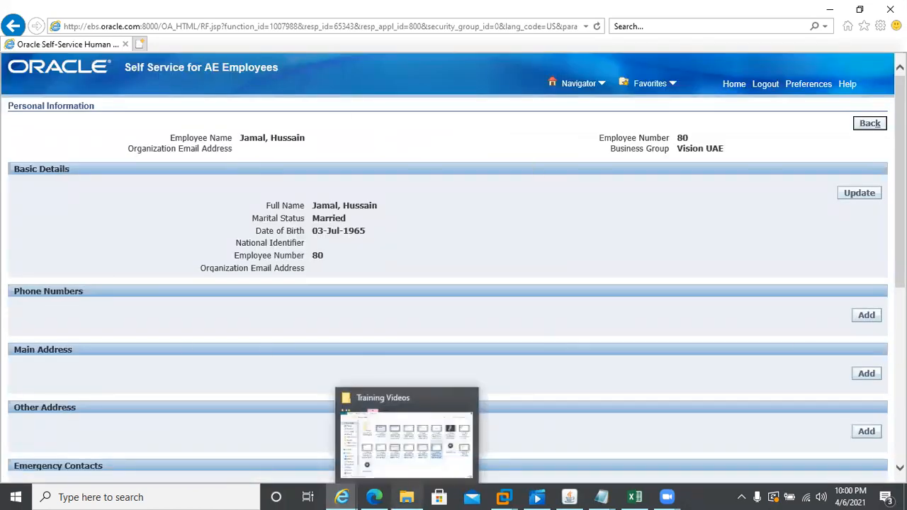
pyautogui.scroll(-3, 454, 269)
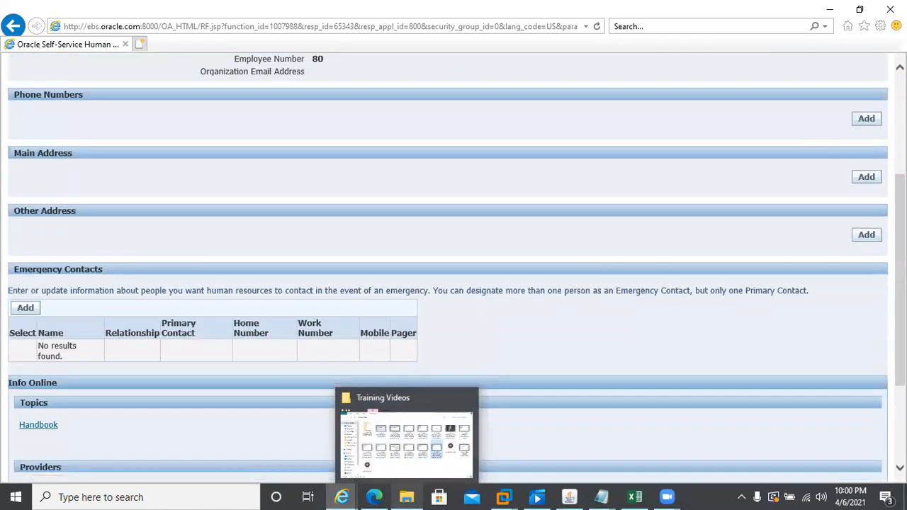
# - Add the employee's Mobile phone number, review it, and submit the change
pyautogui.click(866, 118)
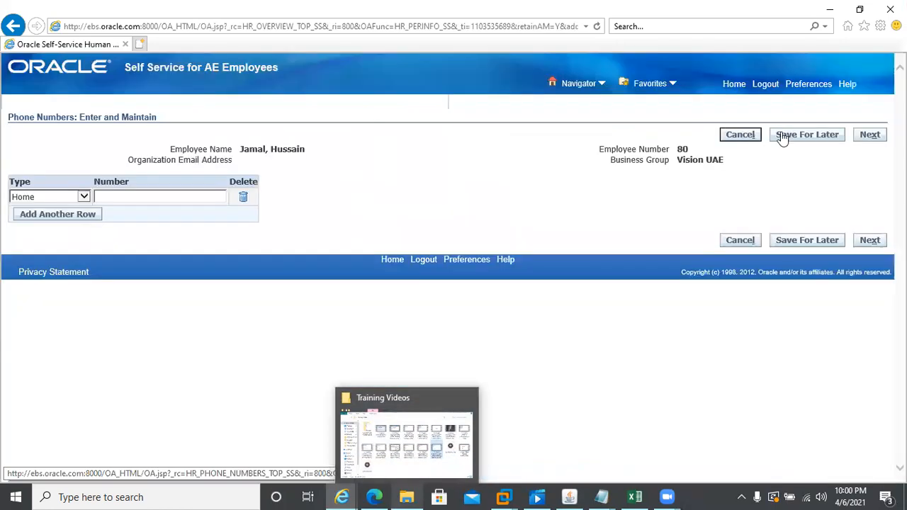
pyautogui.click(83, 198)
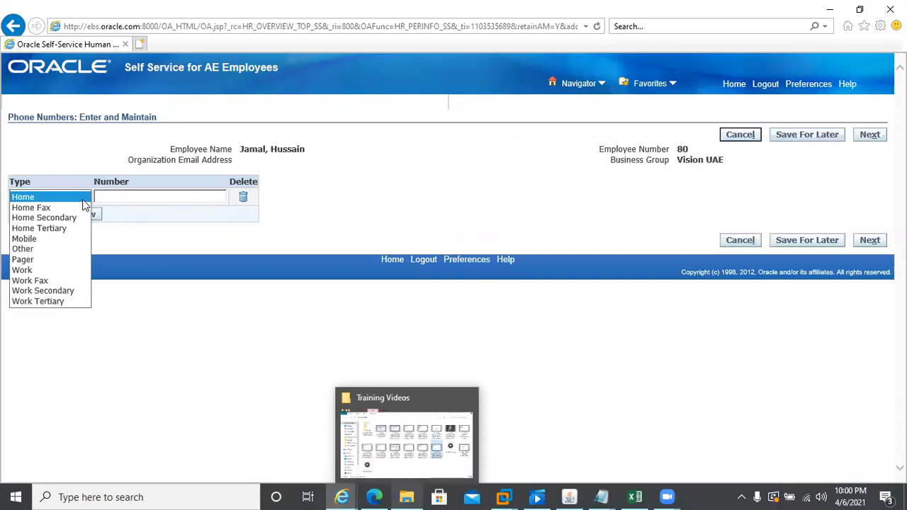
pyautogui.click(52, 240)
pyautogui.click(113, 199)
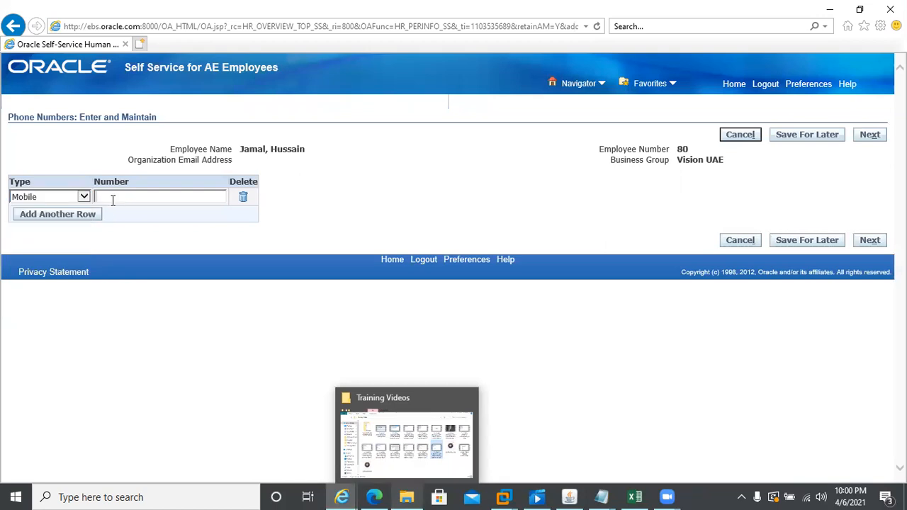
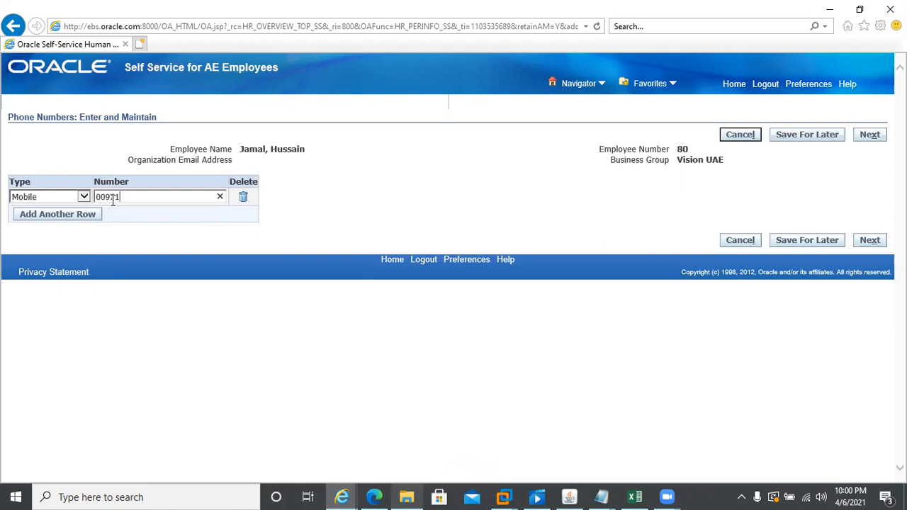
pyautogui.click(870, 137)
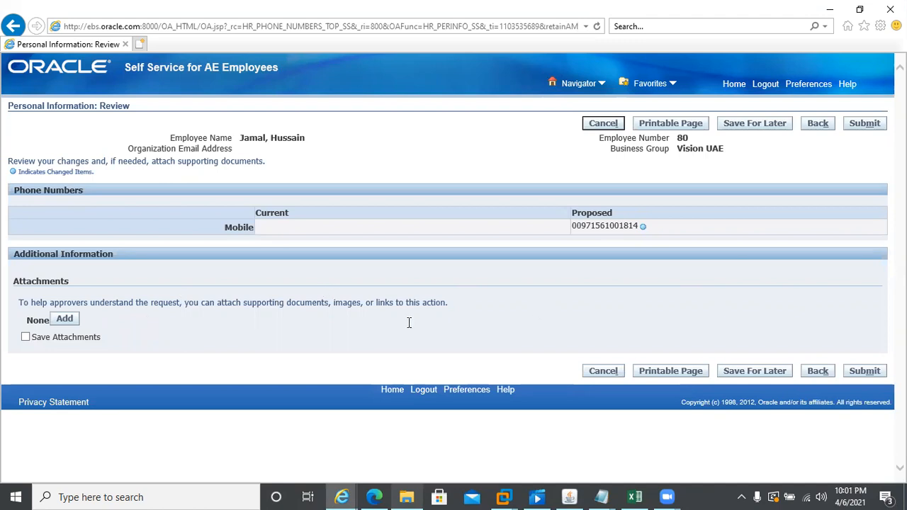
pyautogui.click(869, 126)
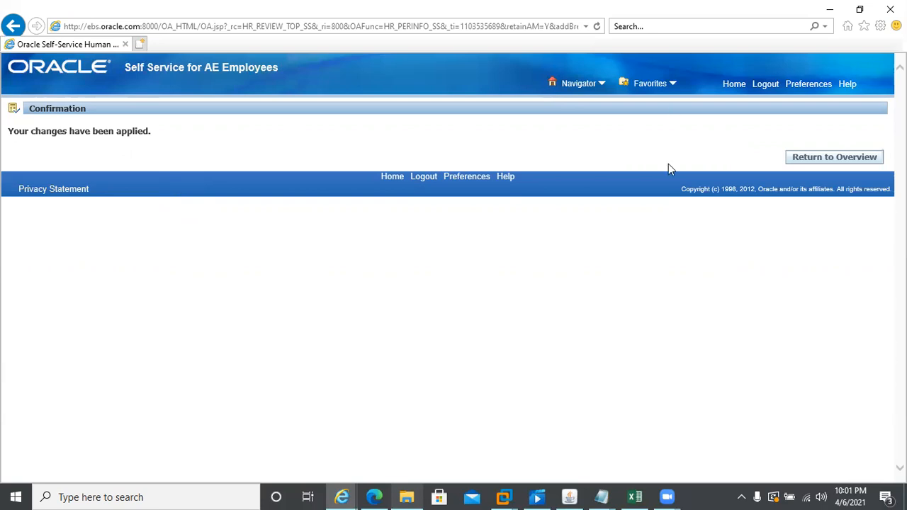
# - Return to the Personal Information overview and home page, then bring the Forms Navigator forward
pyautogui.click(797, 157)
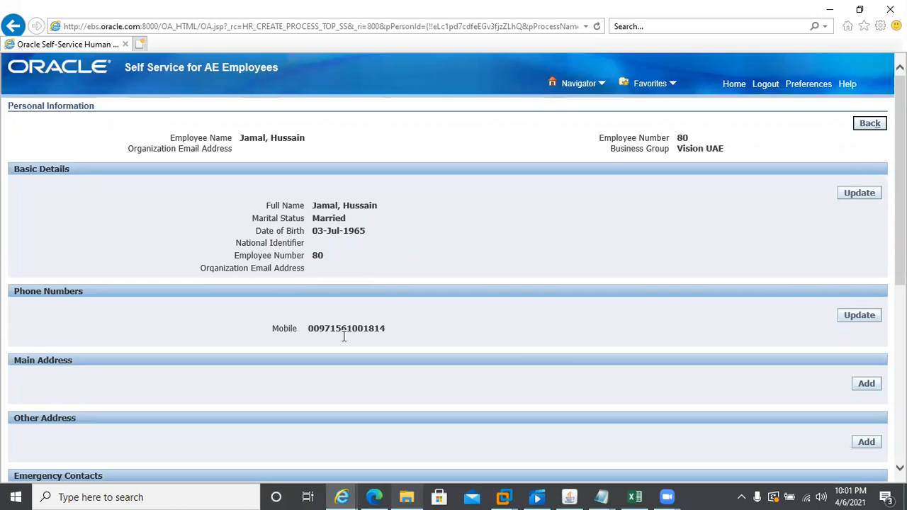
pyautogui.click(727, 86)
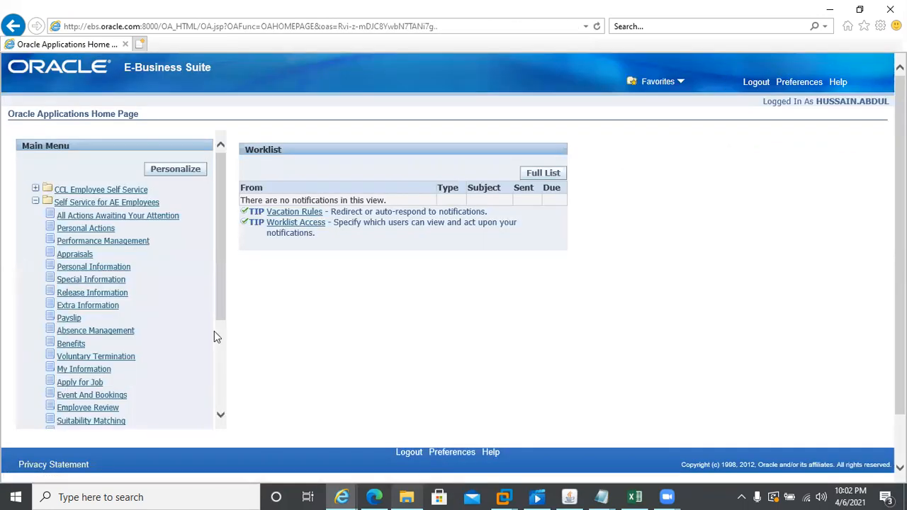
pyautogui.click(570, 496)
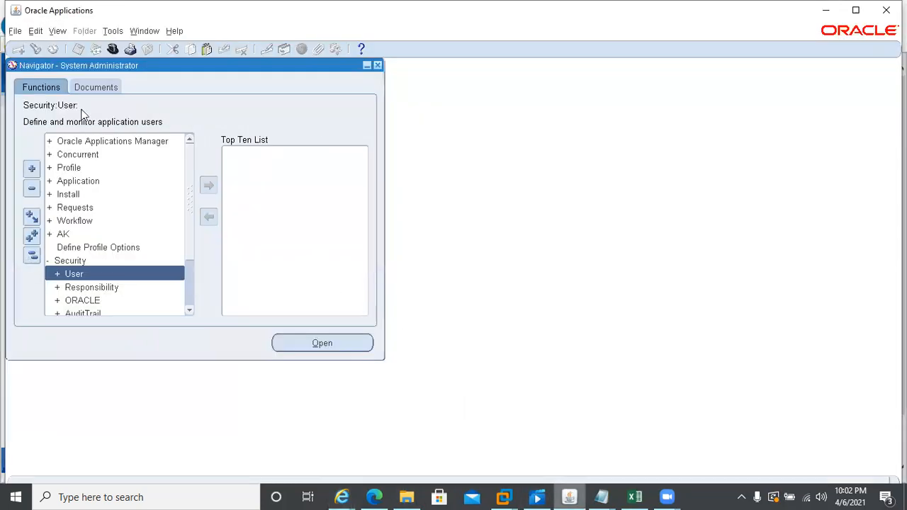
# - Switch to CCL HRMS Super User and find the employee by number in People
pyautogui.click(112, 49)
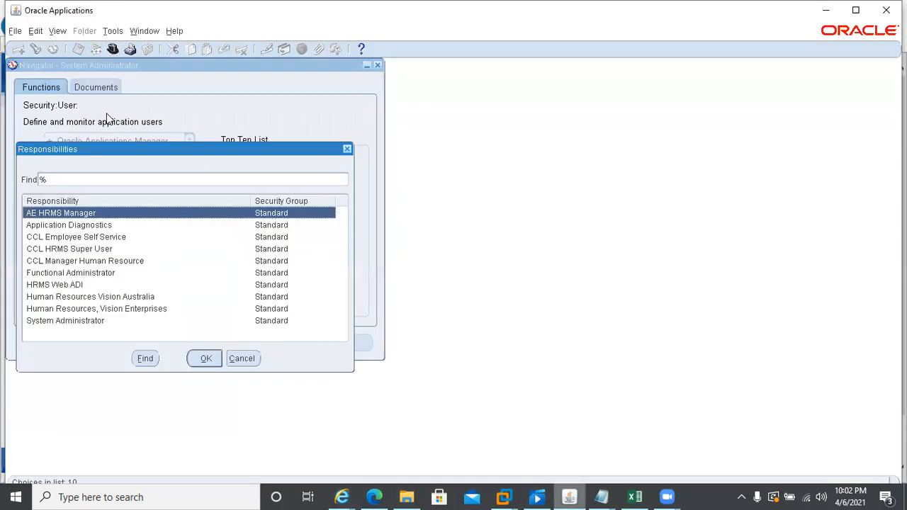
pyautogui.doubleClick(73, 249)
pyautogui.press('Return')
pyautogui.press('Return')
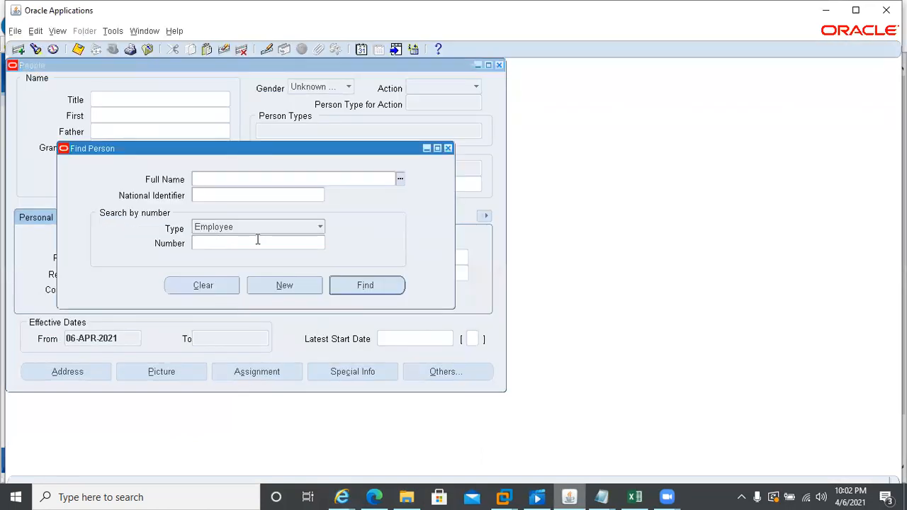
pyautogui.click(223, 245)
pyautogui.write('80')
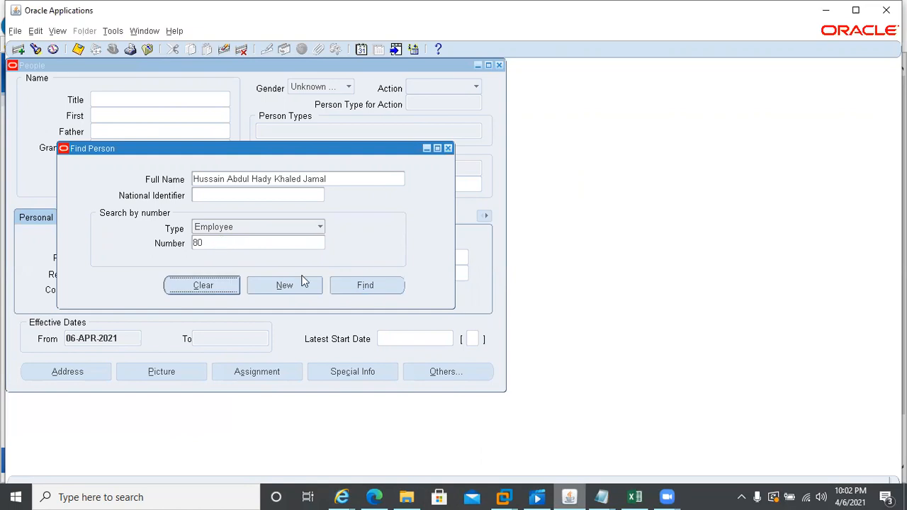
pyautogui.click(363, 285)
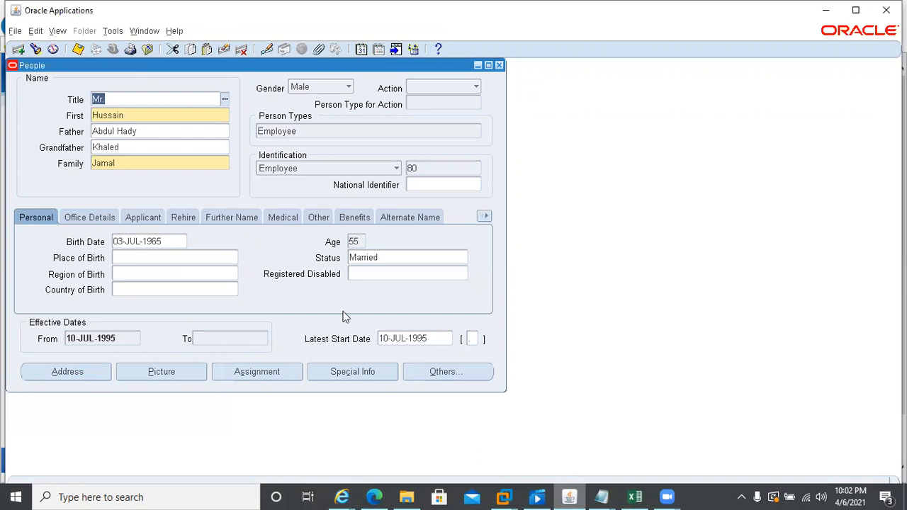
# - Check the employee's empty Contact window, then open Phones from the options filtered by 'p'
pyautogui.click(431, 371)
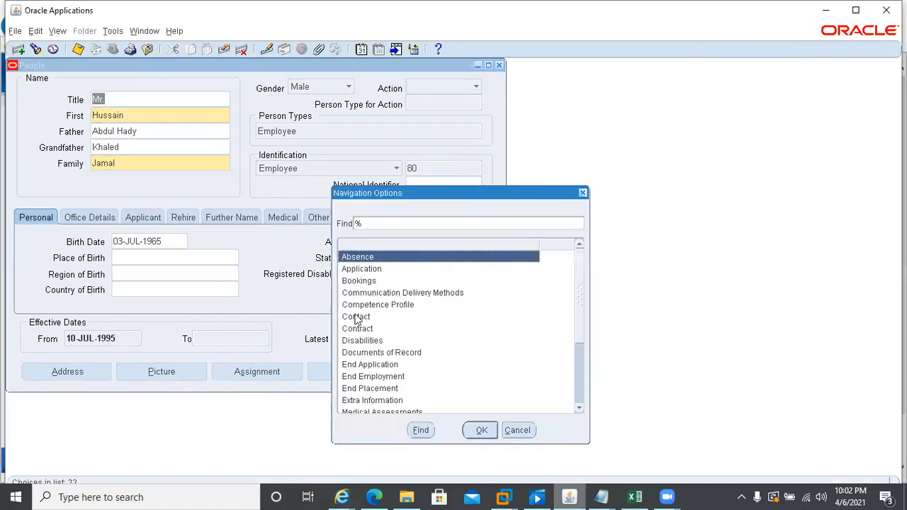
pyautogui.doubleClick(357, 317)
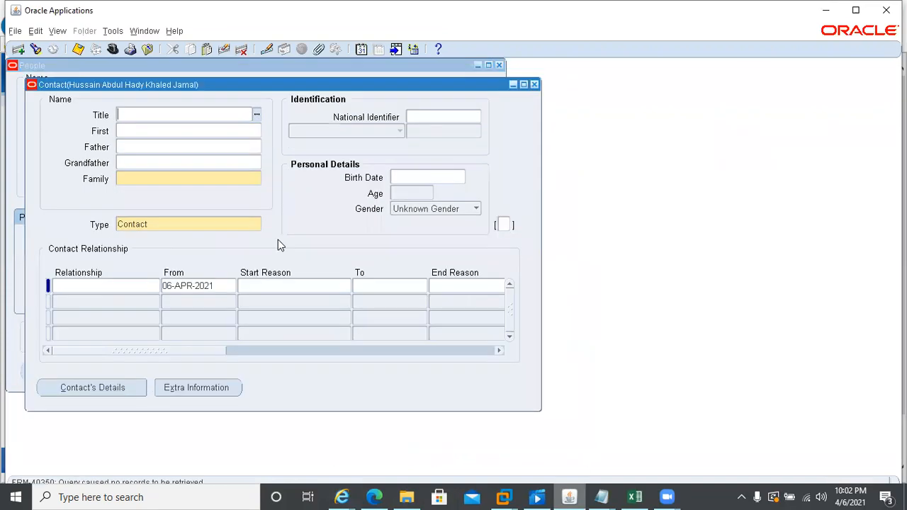
pyautogui.click(534, 84)
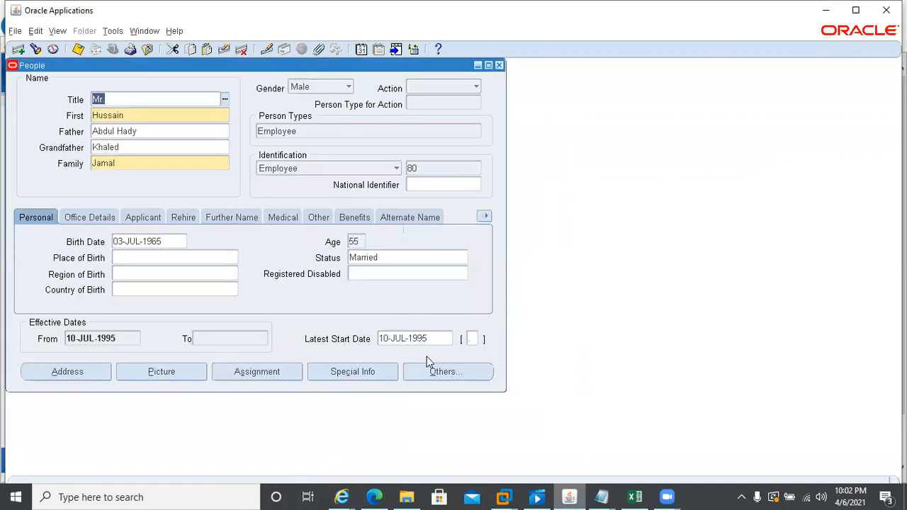
pyautogui.click(432, 373)
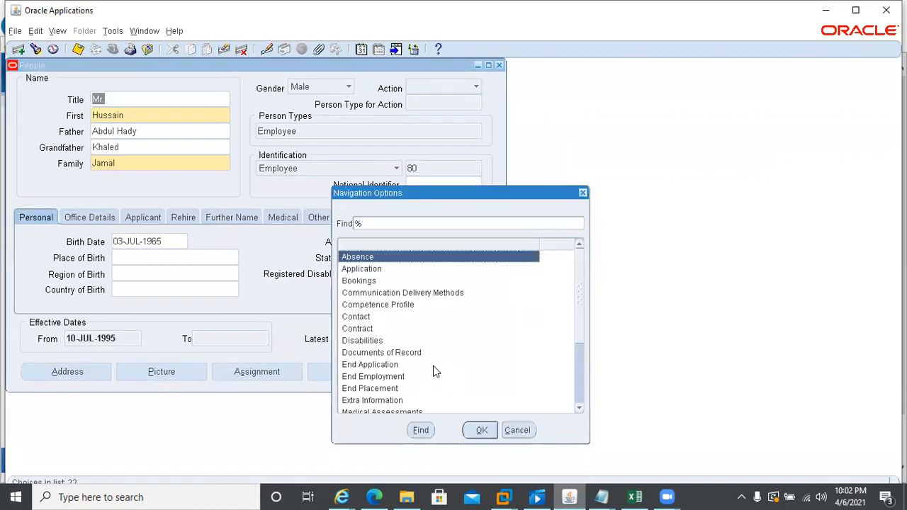
pyautogui.write('p')
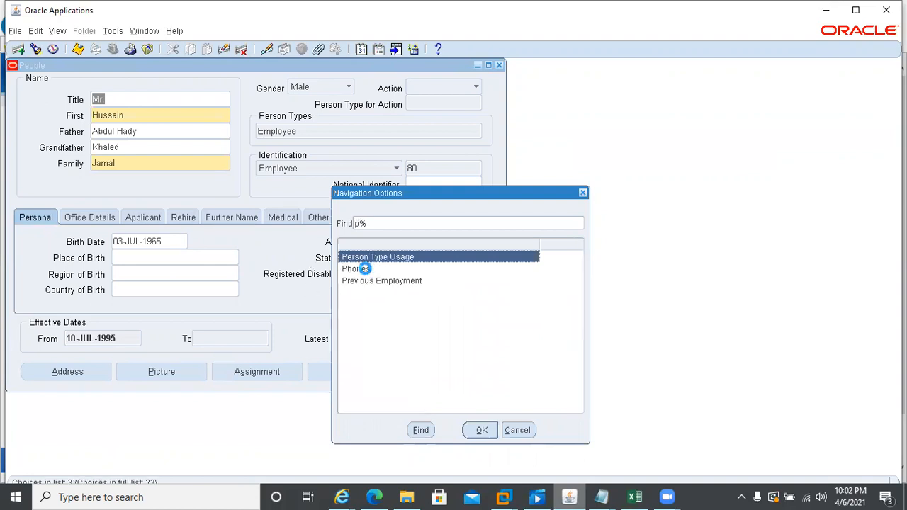
pyautogui.doubleClick(363, 269)
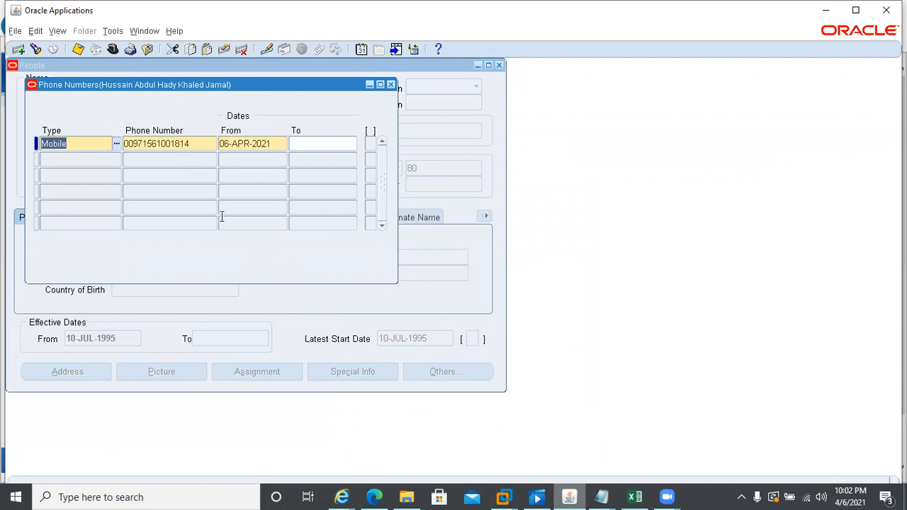
# - Inspect the phone record's creator, last updater and table name PER_PHONES in About This Record, then close it
pyautogui.click(173, 31)
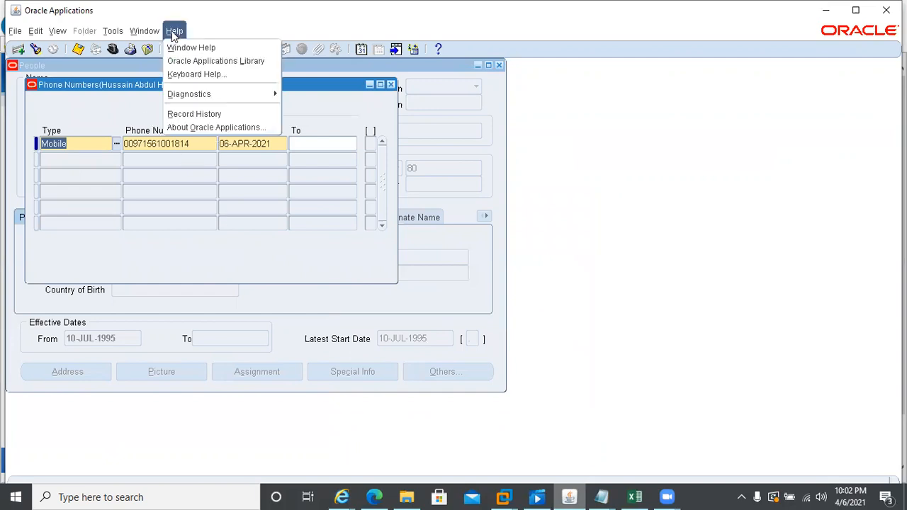
pyautogui.click(179, 114)
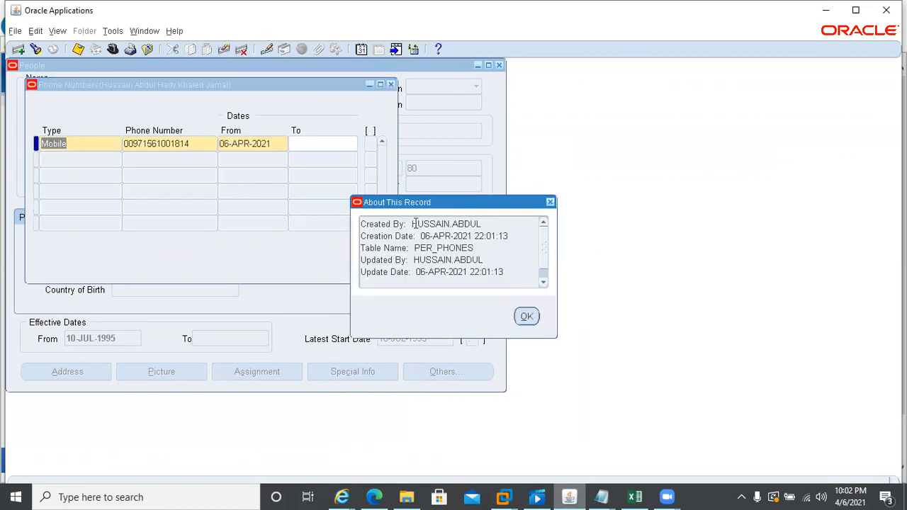
pyautogui.moveTo(412, 224); pyautogui.dragTo(513, 223)
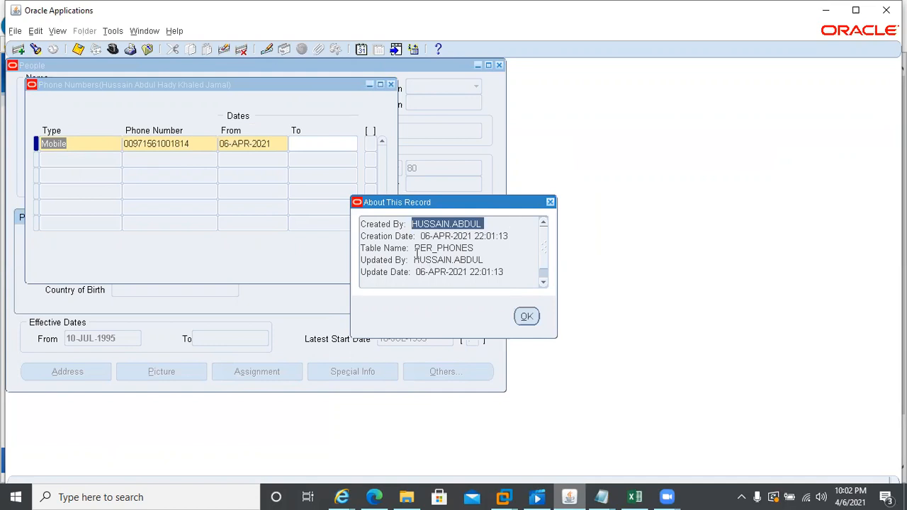
pyautogui.moveTo(415, 259); pyautogui.dragTo(506, 256)
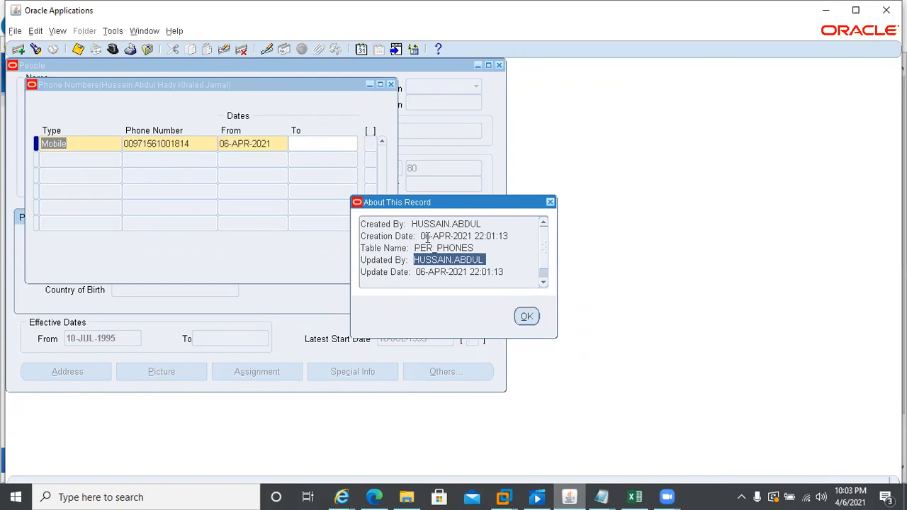
pyautogui.moveTo(414, 224); pyautogui.dragTo(501, 224)
pyautogui.moveTo(415, 260); pyautogui.dragTo(502, 257)
pyautogui.click(414, 248)
pyautogui.moveTo(415, 248); pyautogui.dragTo(476, 248)
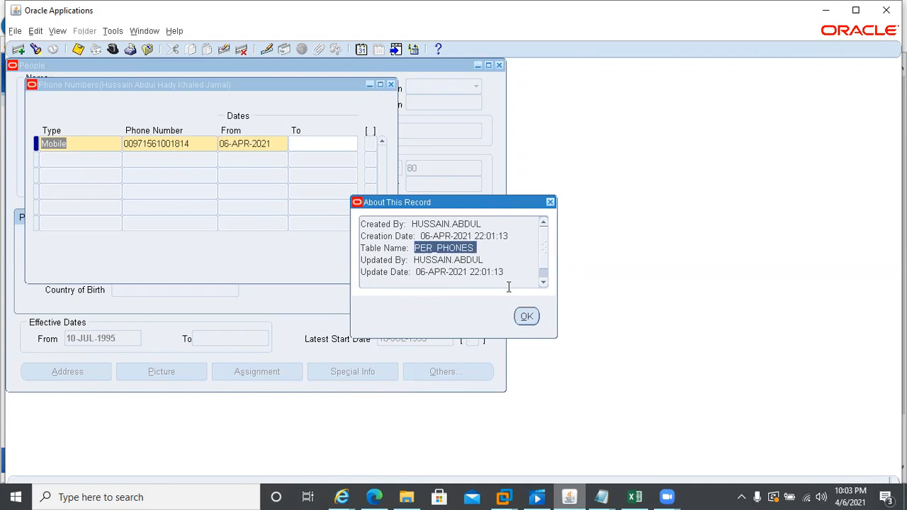
pyautogui.click(525, 317)
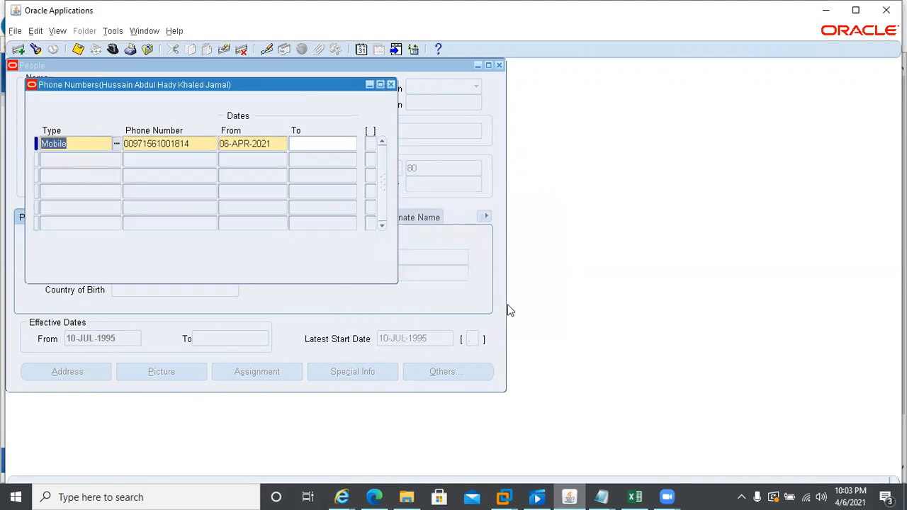
# - Close the Phone Numbers window and bring the Oracle Applications home page to the front
pyautogui.click(391, 85)
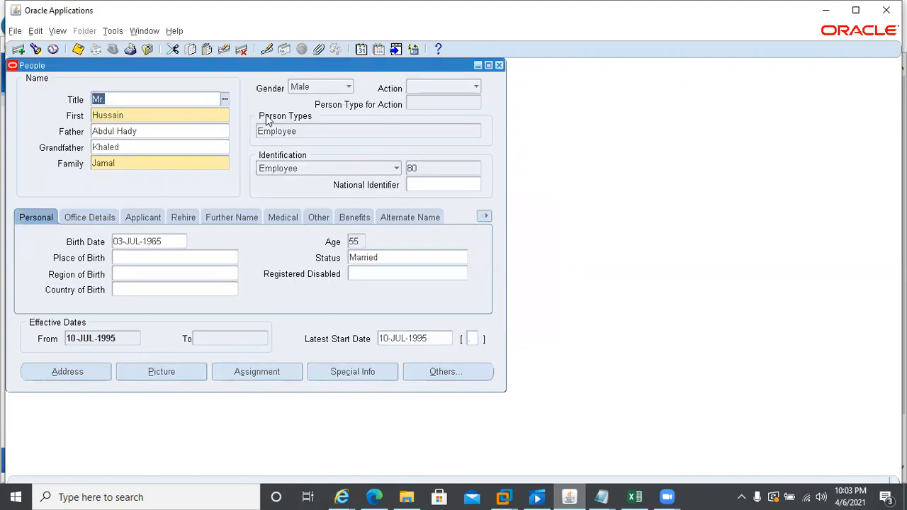
pyautogui.click(342, 496)
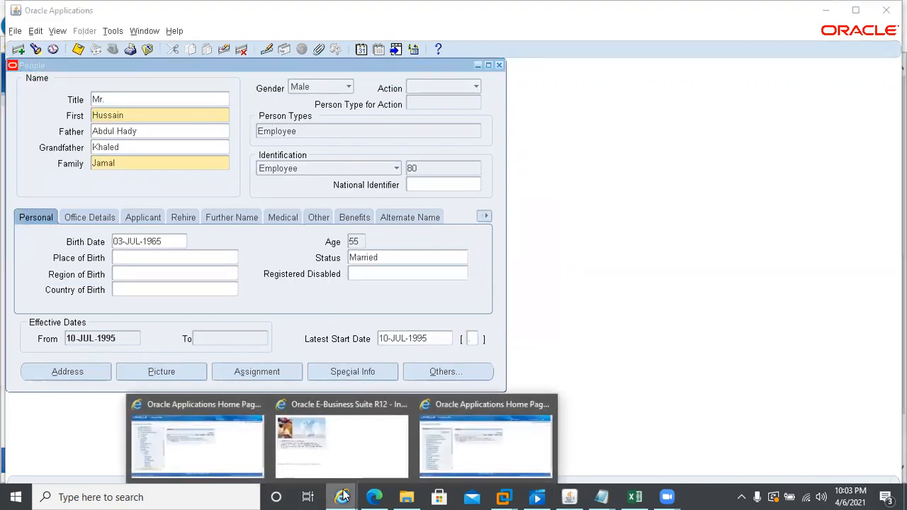
pyautogui.click(464, 462)
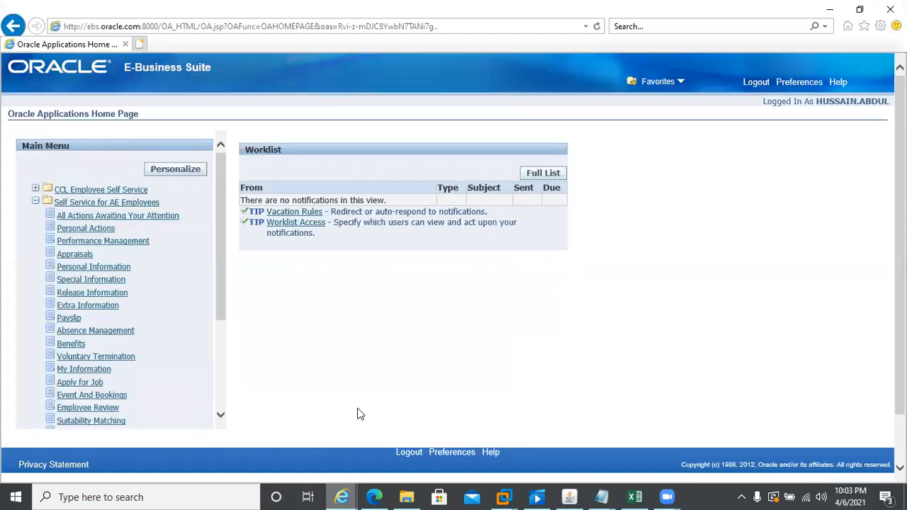
# - Go through CCL Employee Self Service > Absence Management to start a new absence
pyautogui.click(84, 190)
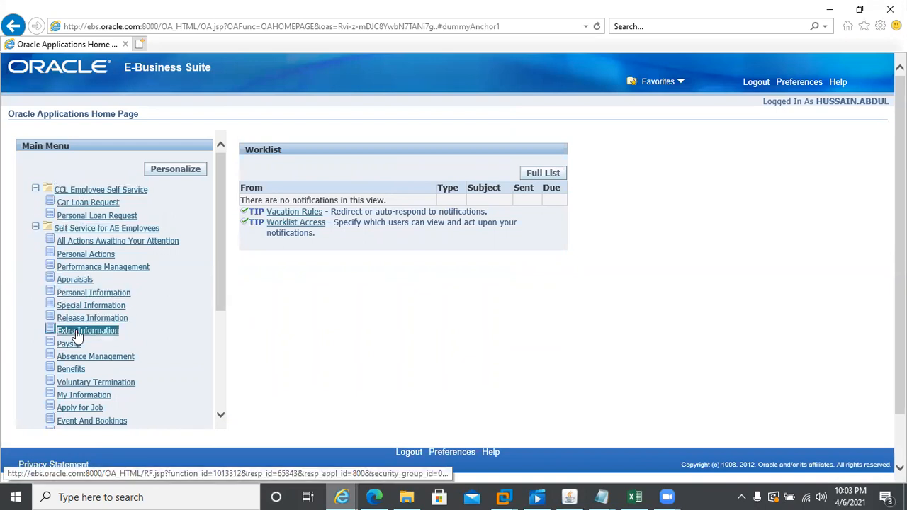
pyautogui.click(76, 359)
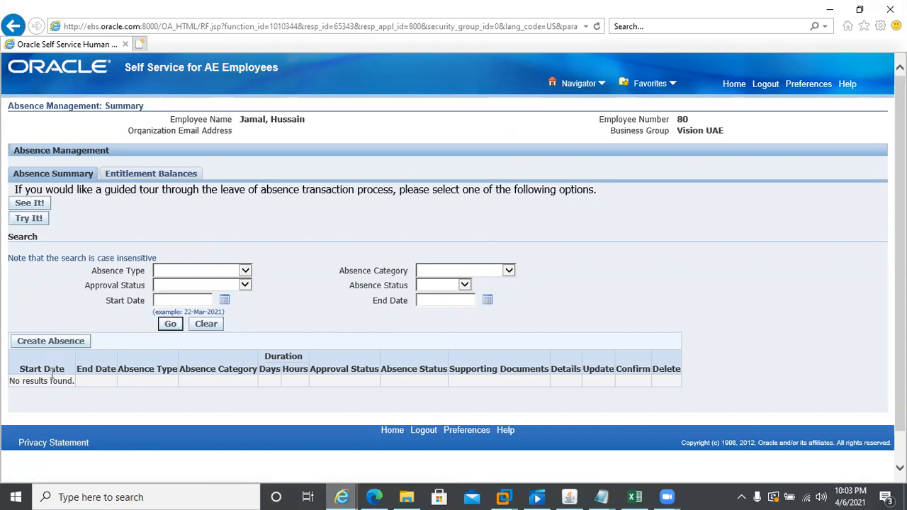
pyautogui.click(37, 347)
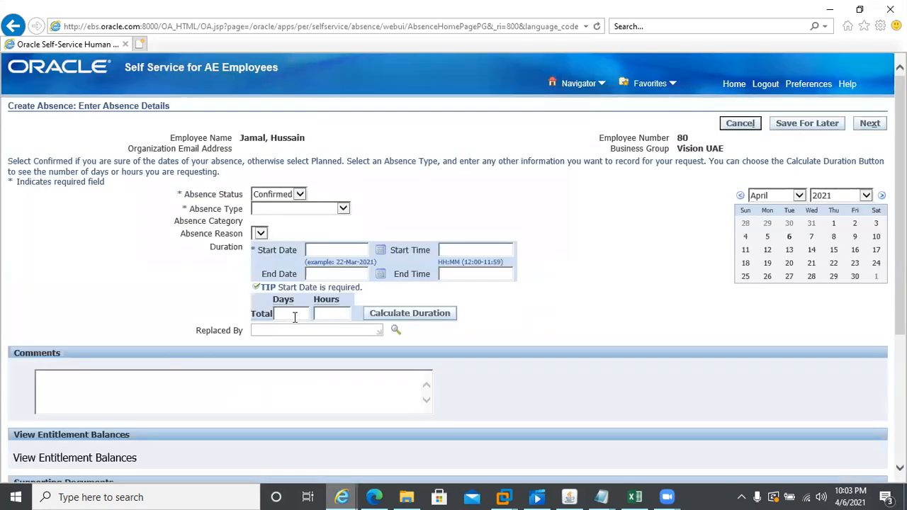
# - Choose Compassionate Leave as the absence type and look through the Absence Reason options
pyautogui.click(343, 209)
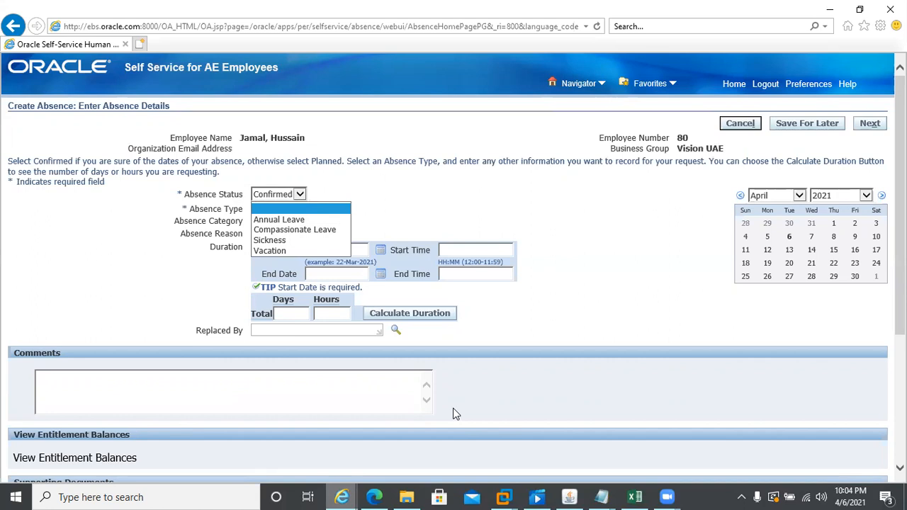
pyautogui.click(284, 231)
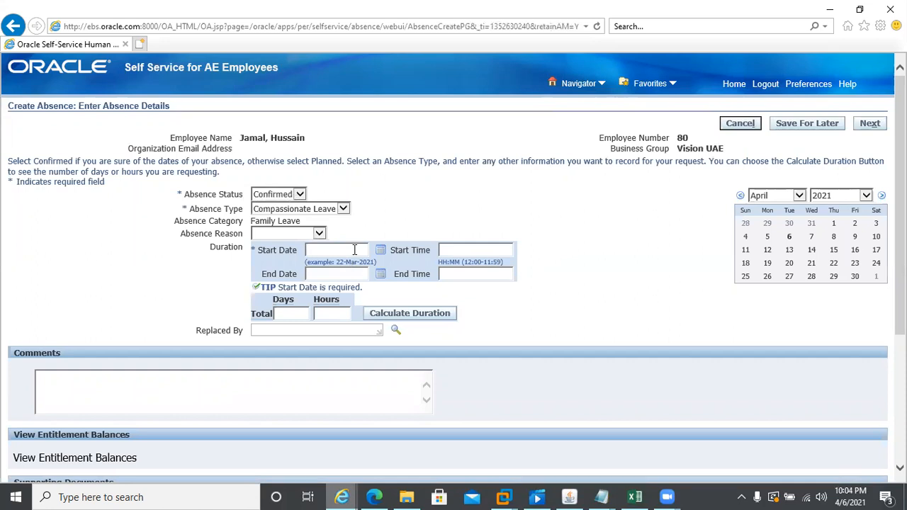
pyautogui.click(317, 233)
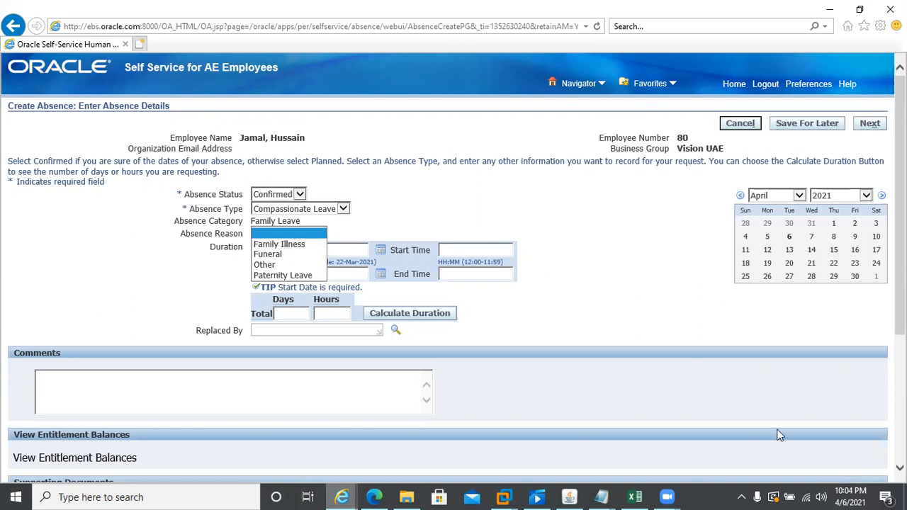
pyautogui.scroll(-3, 780, 435)
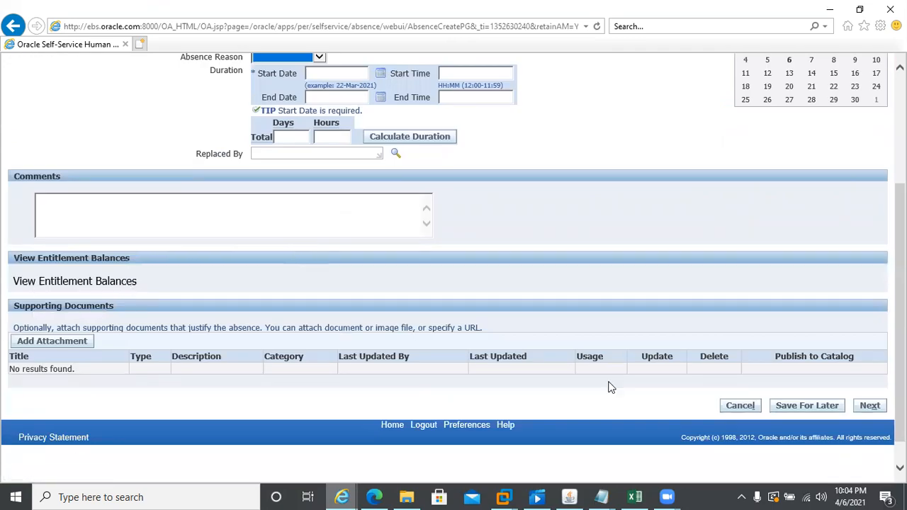
pyautogui.scroll(3, 876, 292)
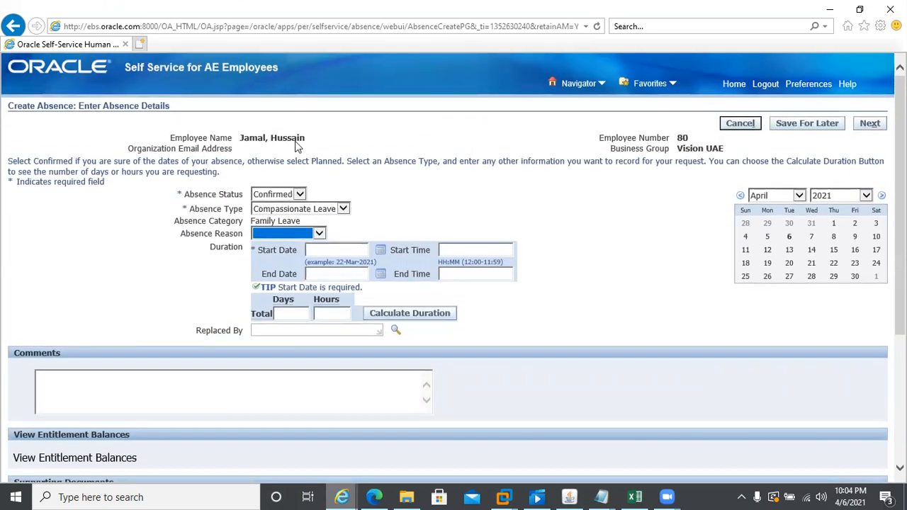
pyautogui.click(322, 250)
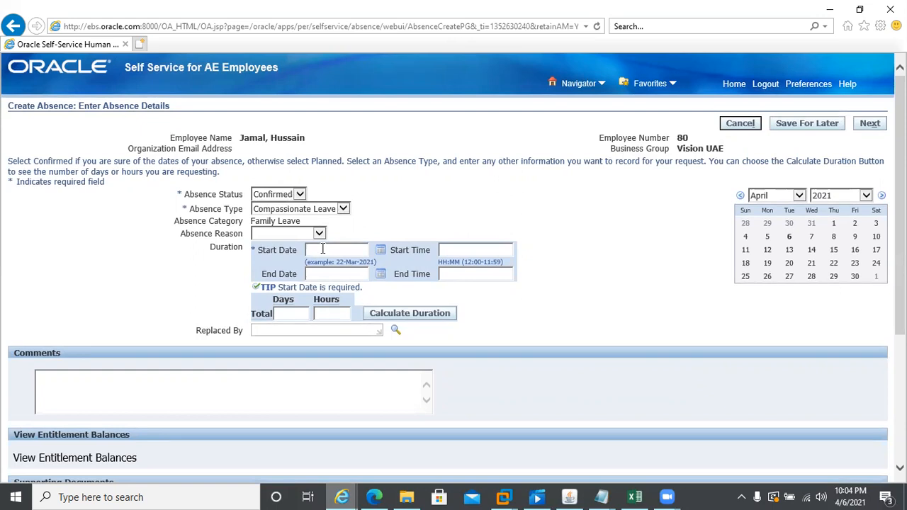
# - Set the absence to 14-Apr-2021 through 15-Apr-2021, calculate the 2-day duration, and continue to review
pyautogui.click(812, 249)
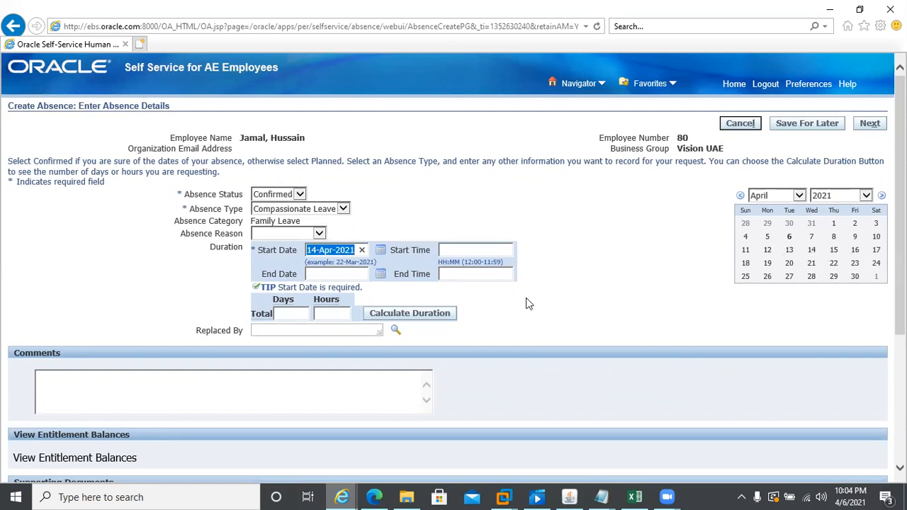
pyautogui.click(316, 276)
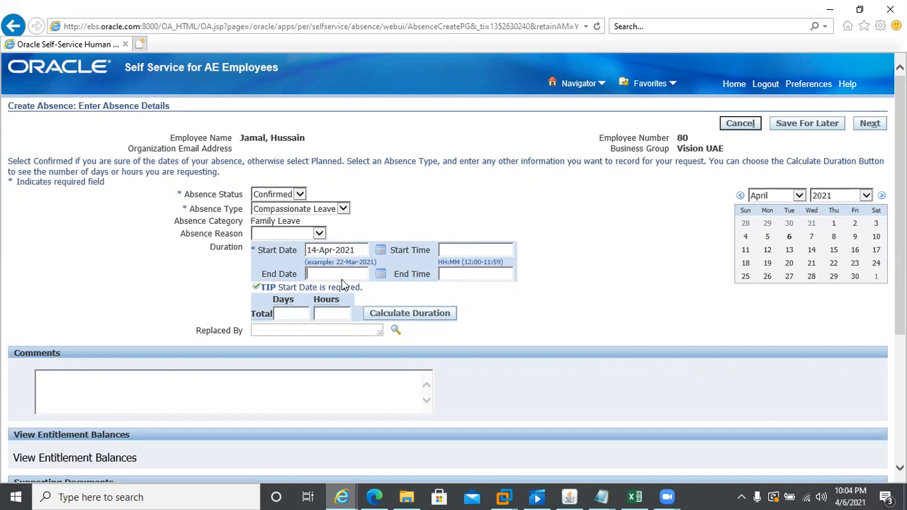
pyautogui.click(833, 250)
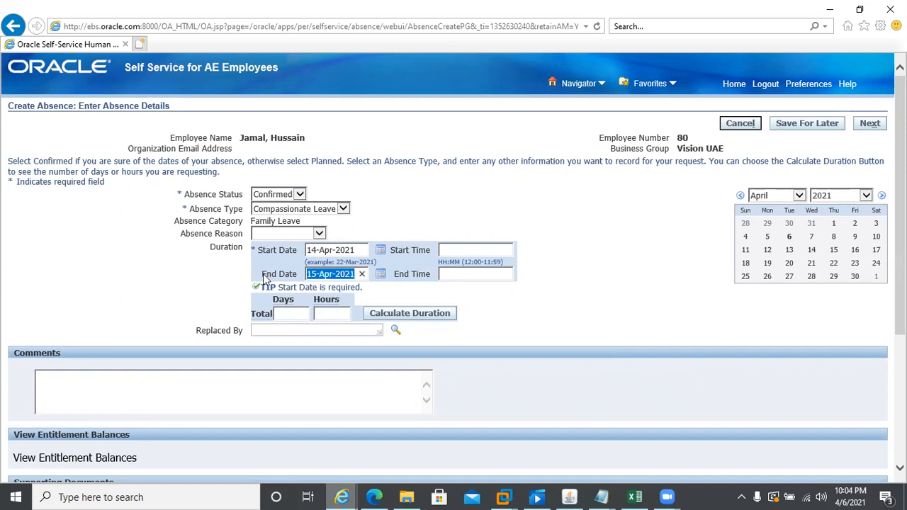
pyautogui.click(415, 318)
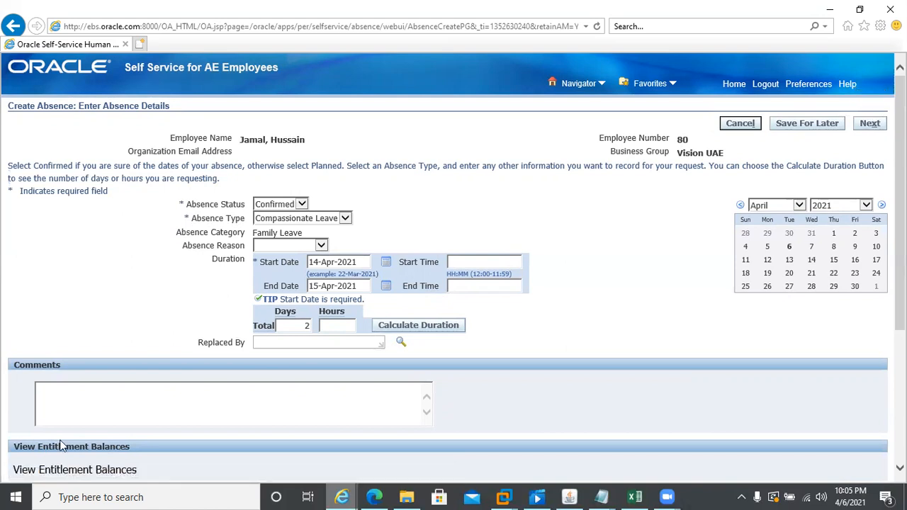
pyautogui.scroll(-5, 739, 405)
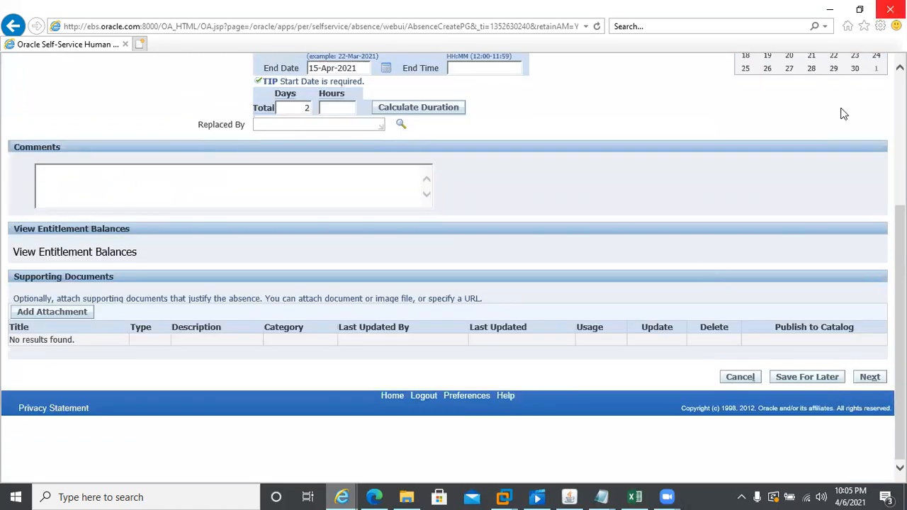
pyautogui.scroll(4, 454, 268)
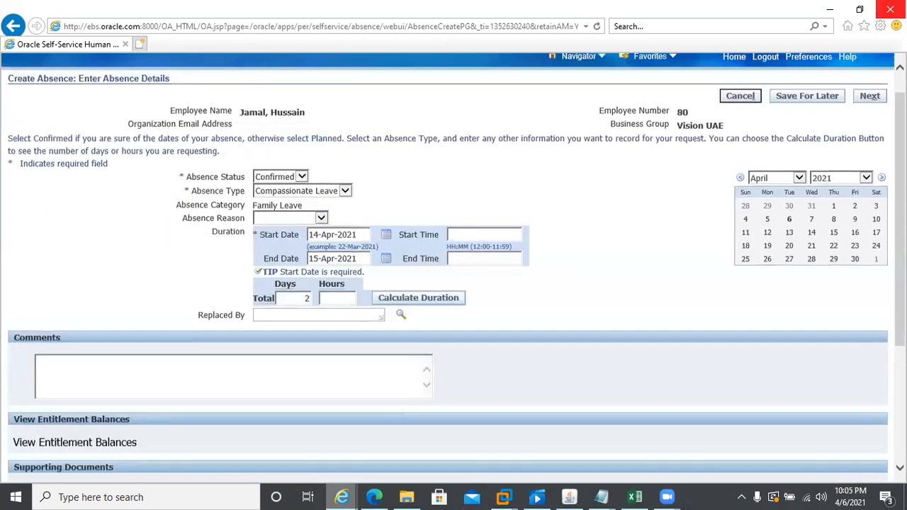
pyautogui.click(869, 124)
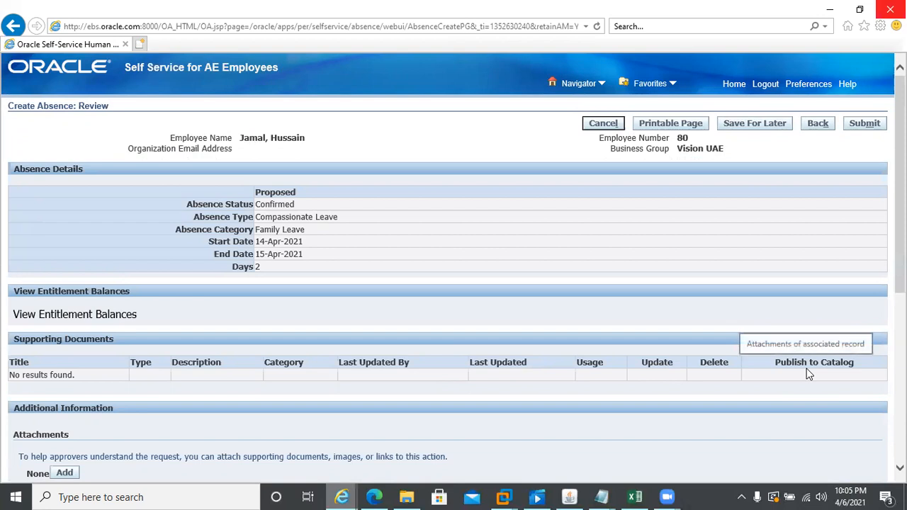
# - Expand the approver row to see the supervisory Chain of Authority, briefly checking the Excel workbook
pyautogui.scroll(-5, 872, 378)
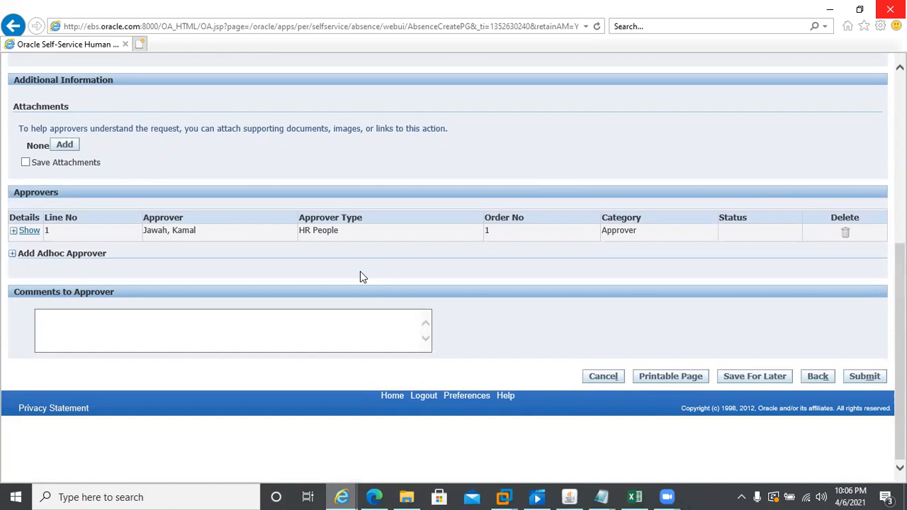
pyautogui.click(13, 231)
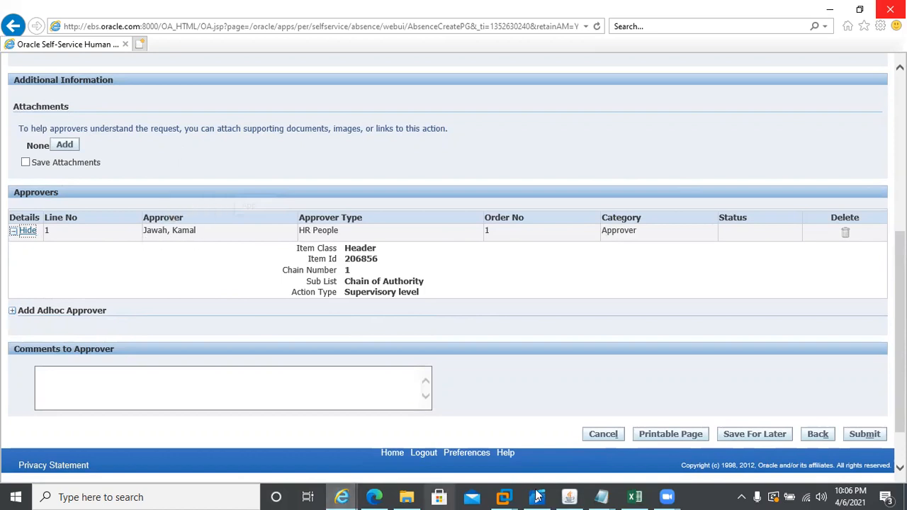
pyautogui.click(634, 496)
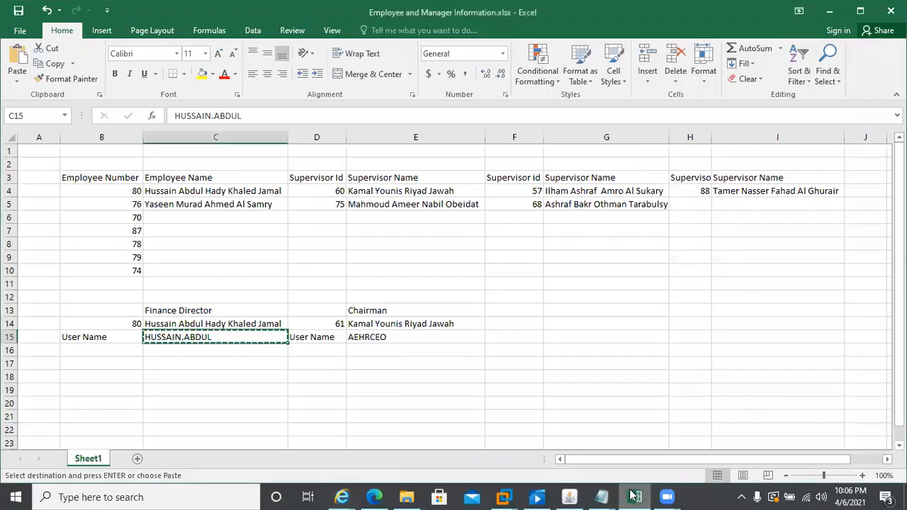
pyautogui.click(635, 496)
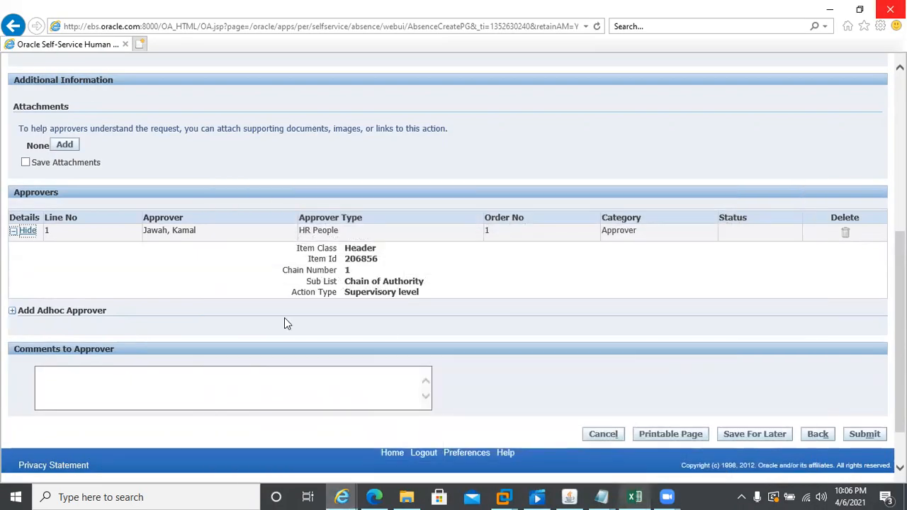
# - Submit the 14–15 Apr 2021 compassionate leave request for approval
pyautogui.click(515, 320)
pyautogui.click(865, 435)
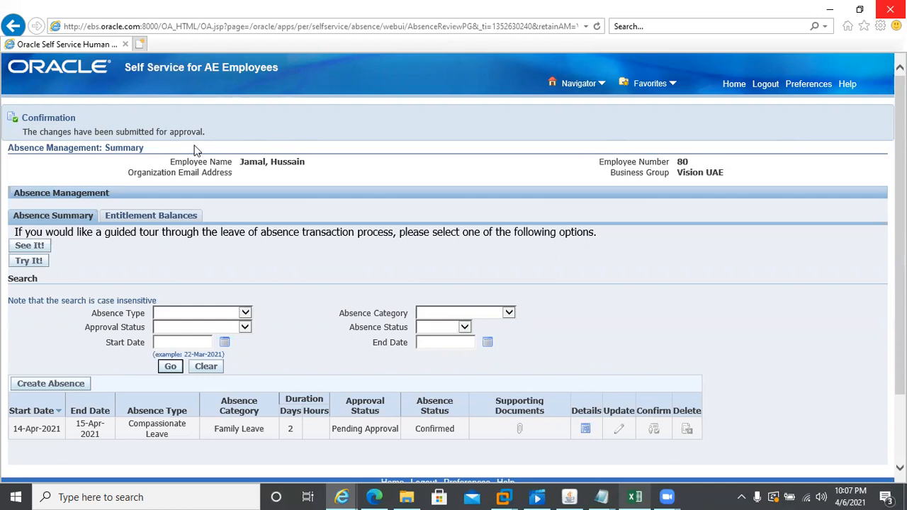
# - Check the leave of absence notification in the home worklist, then log out of the employee account
pyautogui.click(735, 87)
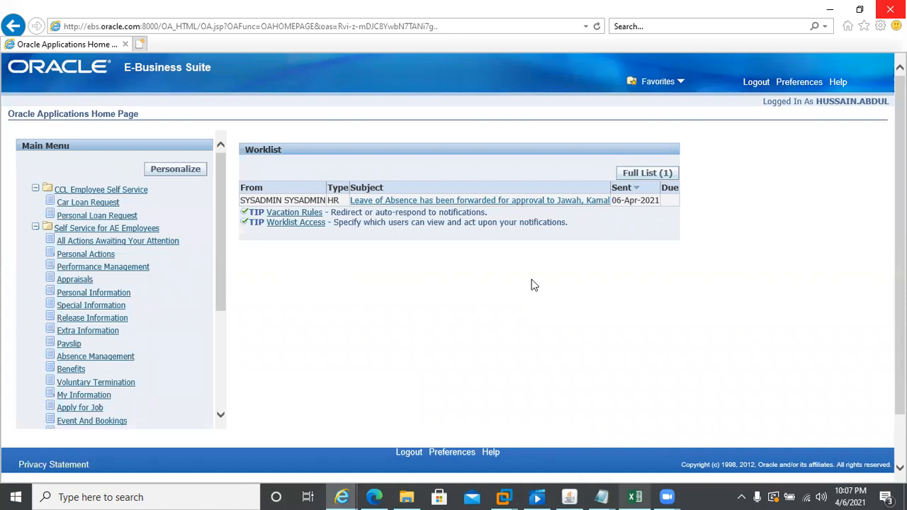
pyautogui.click(560, 203)
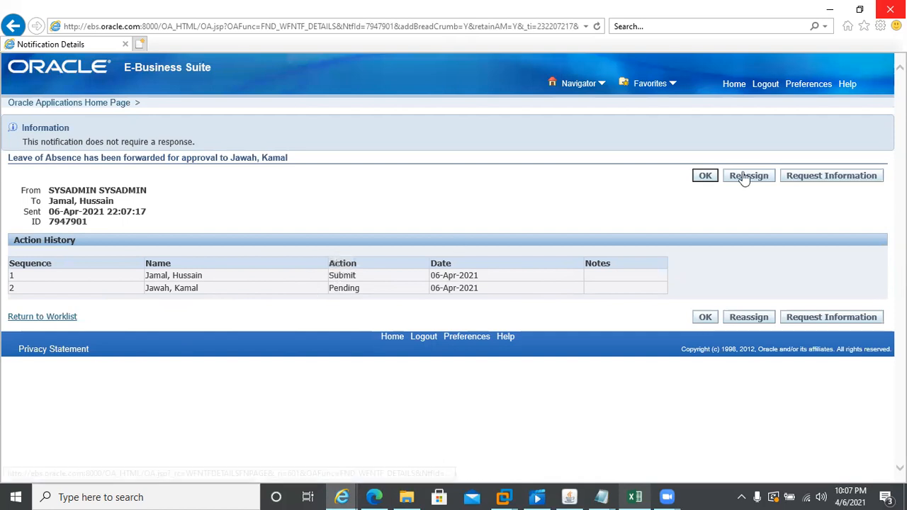
pyautogui.click(734, 85)
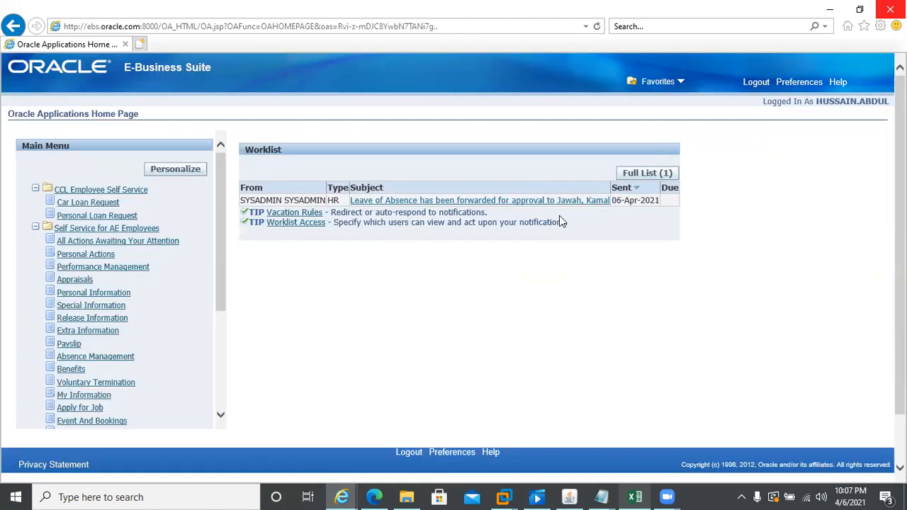
pyautogui.click(758, 87)
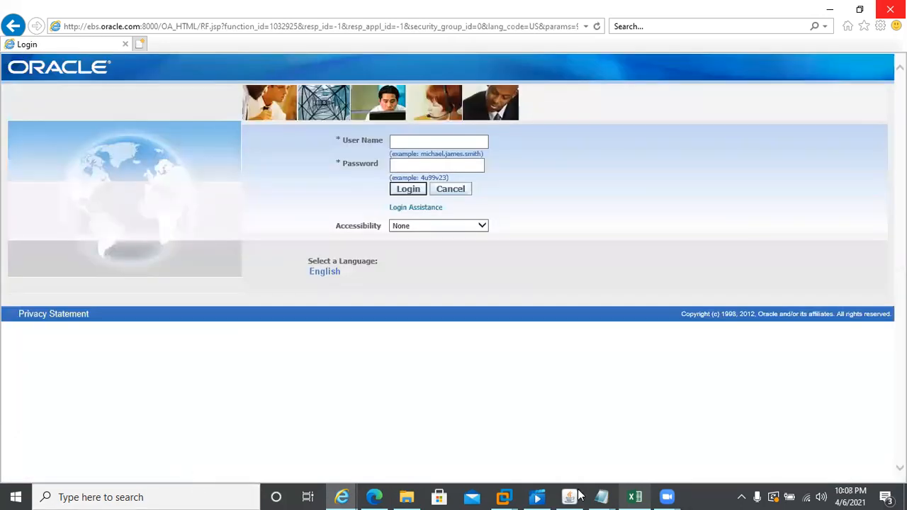
# - Copy the supervisor's user name from cell E15 of the Excel workbook
pyautogui.click(631, 496)
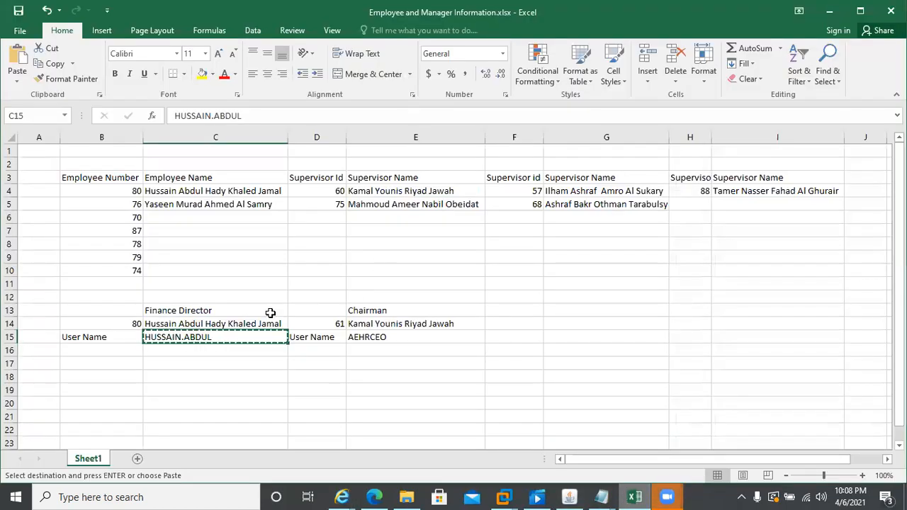
pyautogui.press('Right')
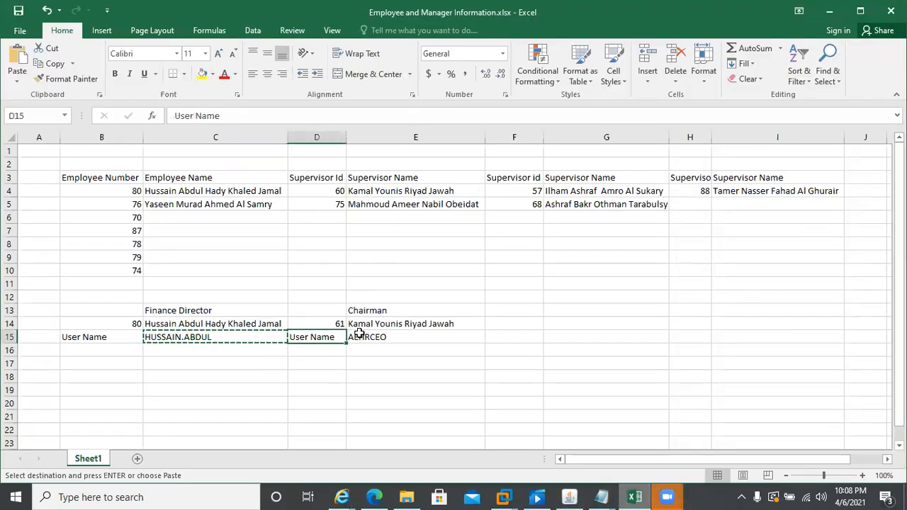
pyautogui.press('Right')
pyautogui.hotkey('ctrl', 'c')
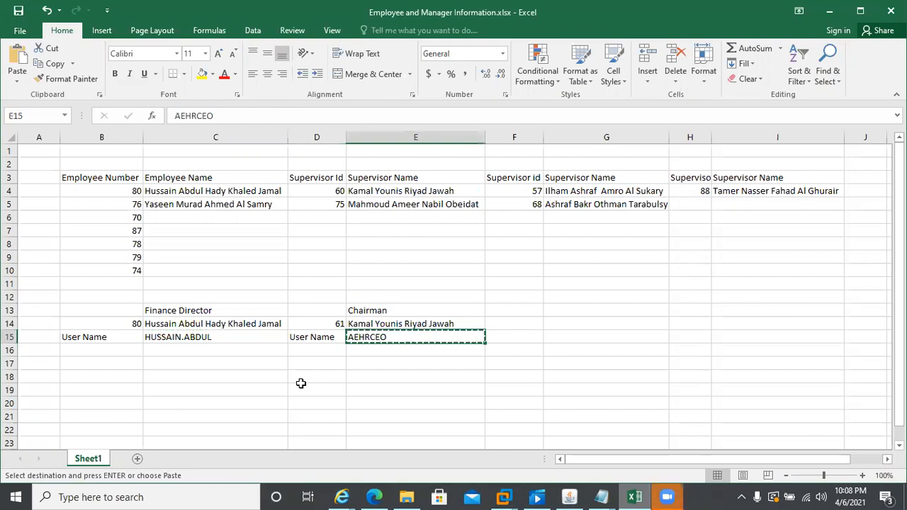
pyautogui.press('alt')
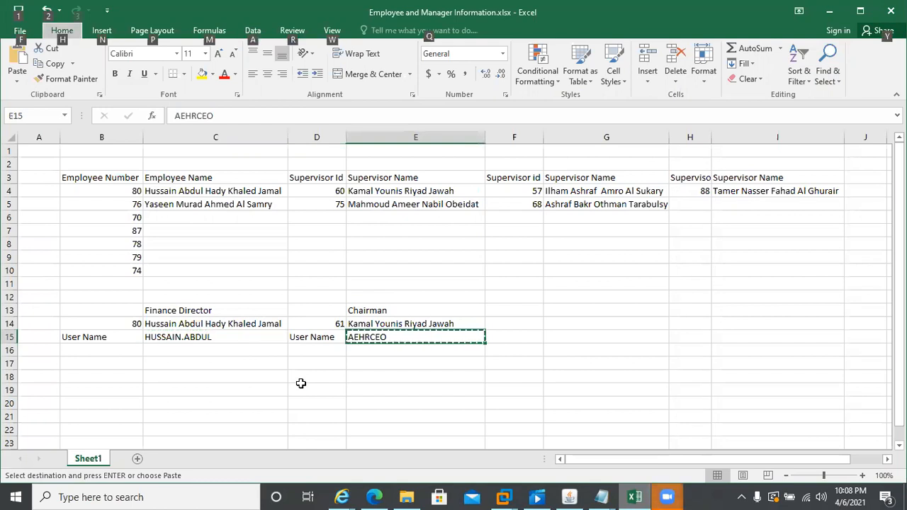
# - Bring the Oracle login page in Internet Explorer back to the front
pyautogui.click(569, 496)
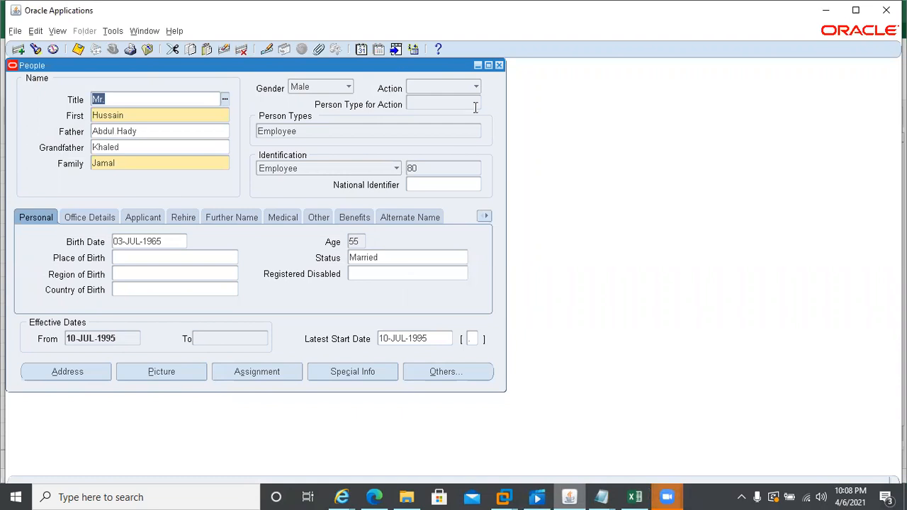
pyautogui.click(341, 496)
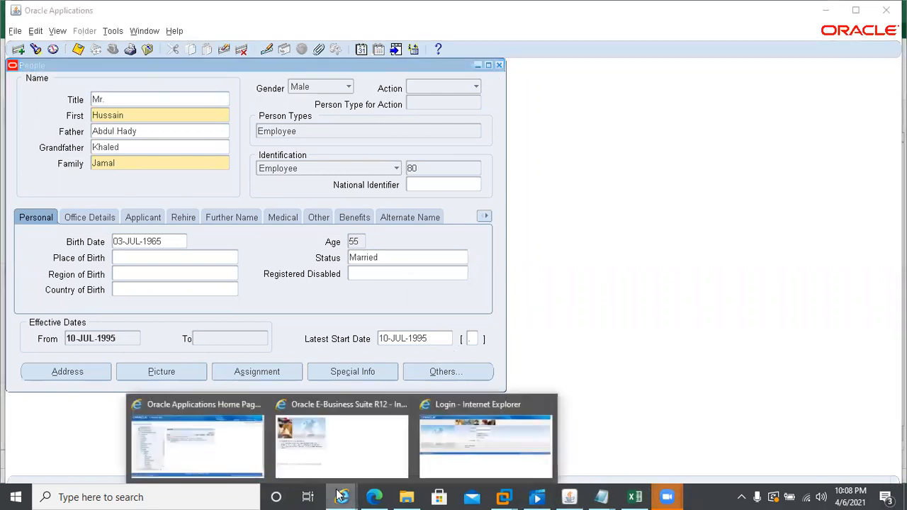
pyautogui.click(483, 457)
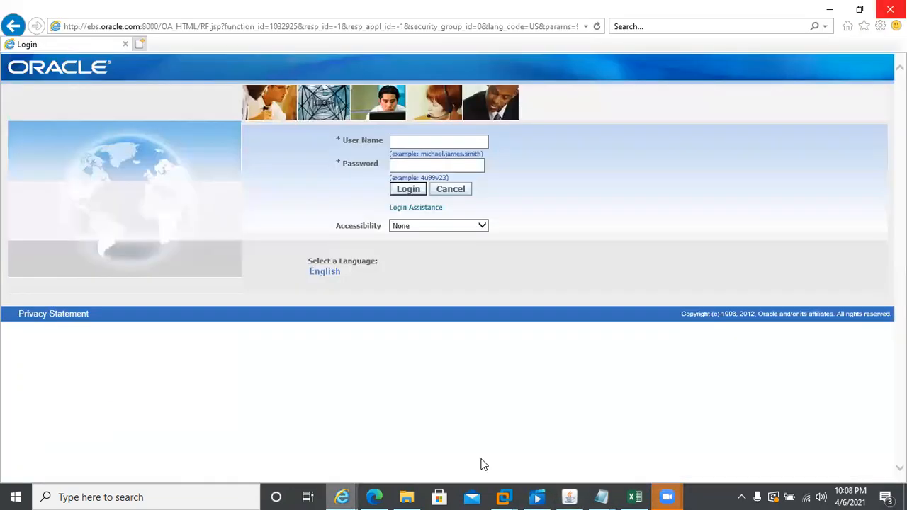
# - Sign in as the supervisor using their user name and password
pyautogui.click(419, 141)
pyautogui.write('AEHRCEO')
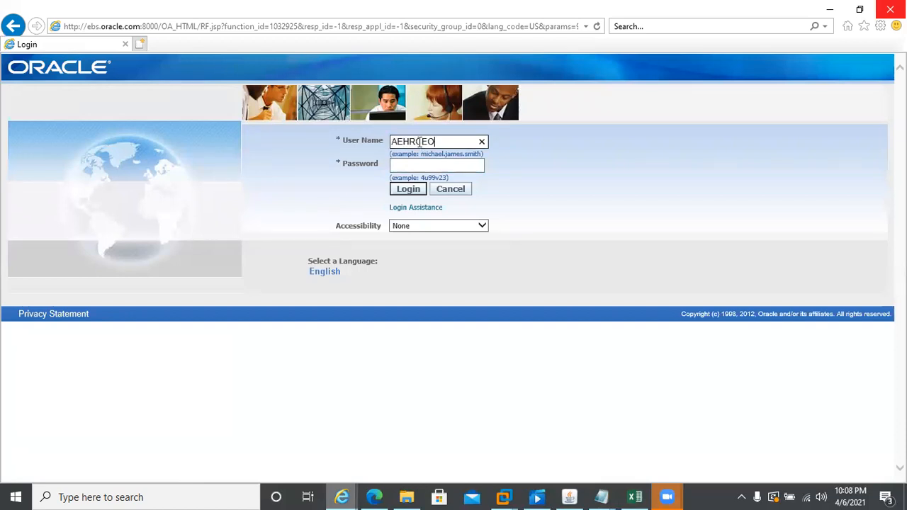
pyautogui.press('Tab')
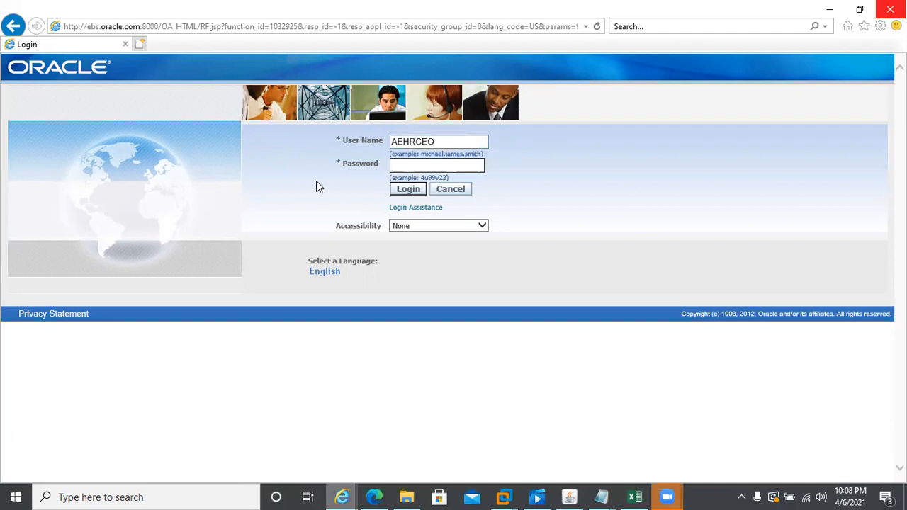
pyautogui.write('welcome123')
pyautogui.press('Return')
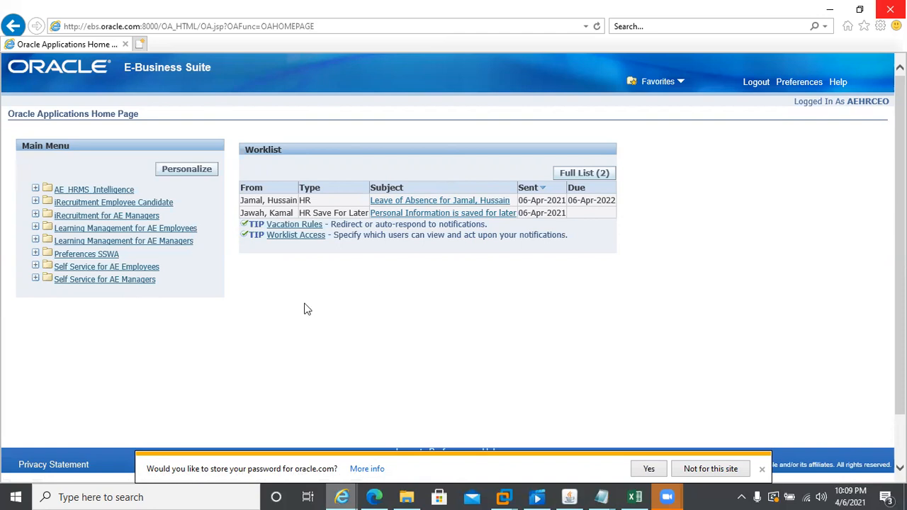
# - Open the employee's Leave of Absence notification, dismiss the save-password prompt, and review its details
pyautogui.click(427, 202)
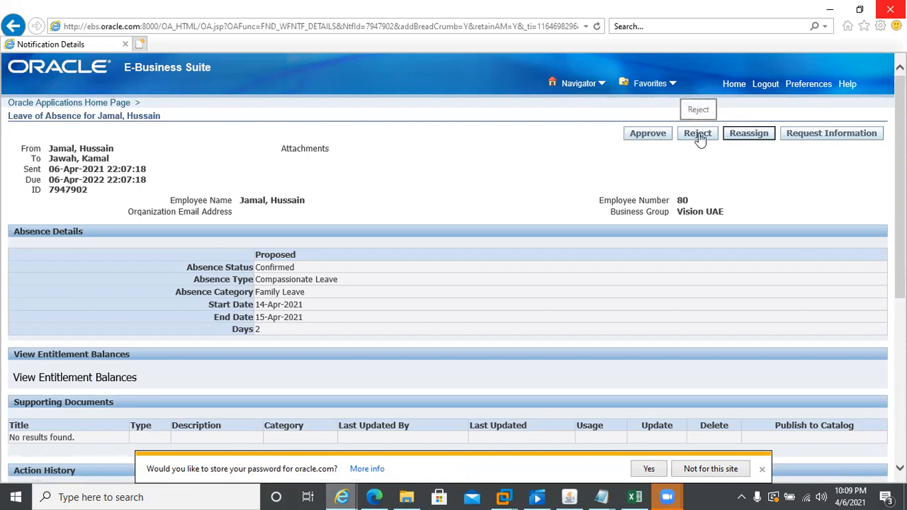
pyautogui.click(744, 135)
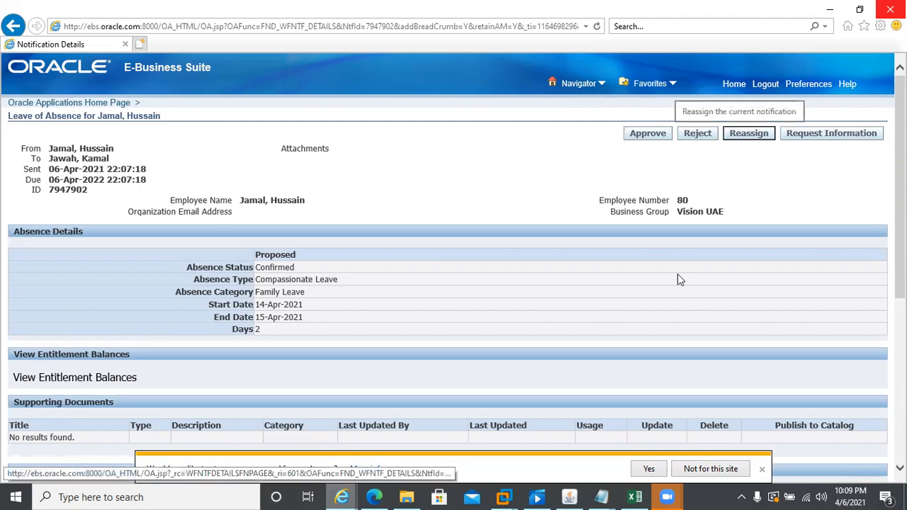
pyautogui.click(762, 469)
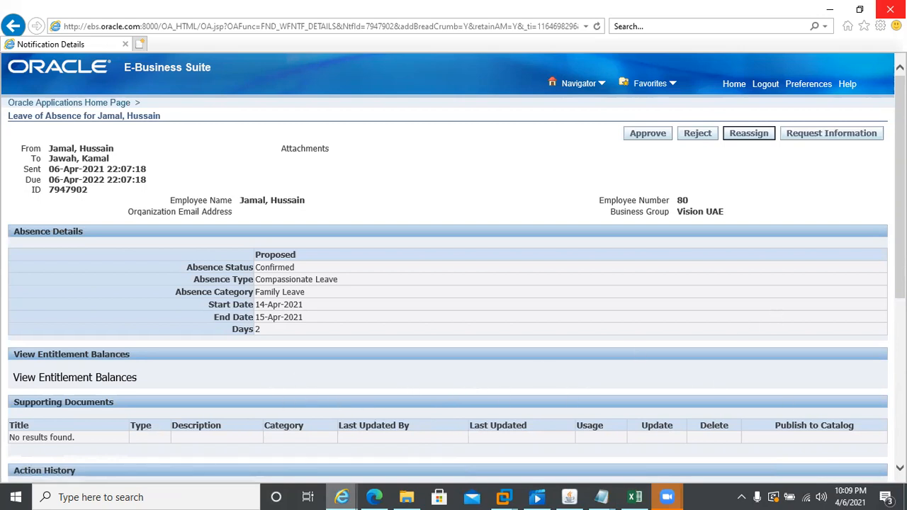
pyautogui.scroll(-2, 454, 269)
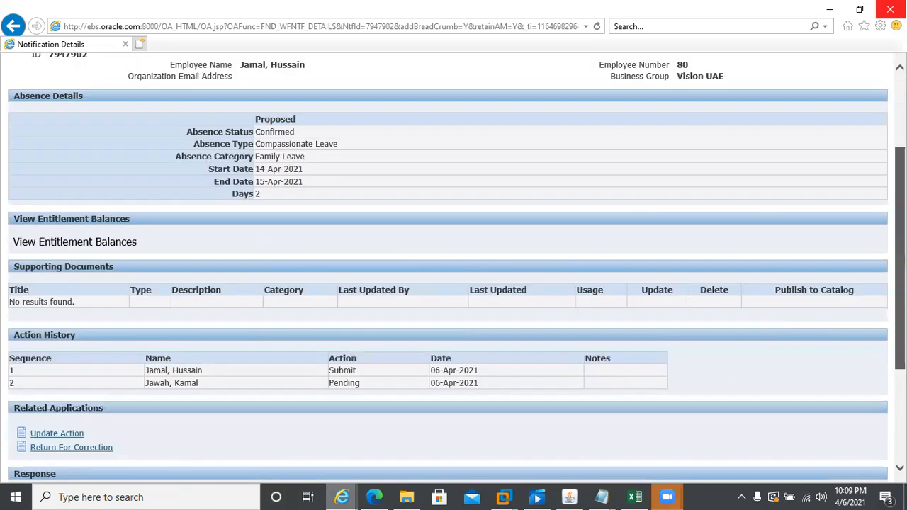
pyautogui.scroll(-1, 457, 268)
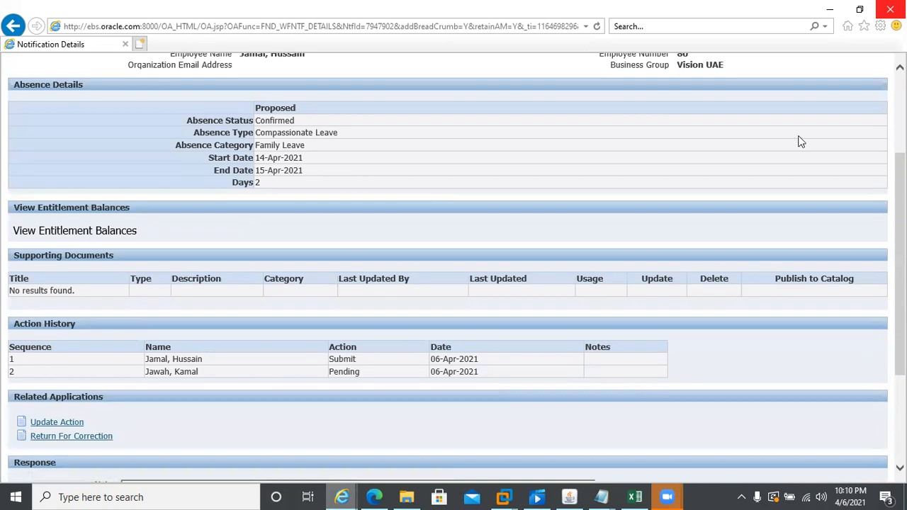
pyautogui.scroll(3, 801, 142)
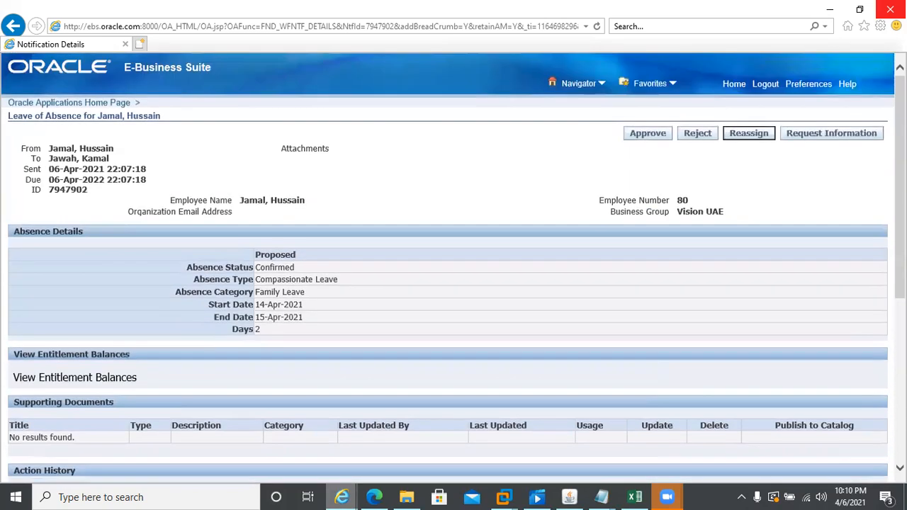
pyautogui.click(828, 138)
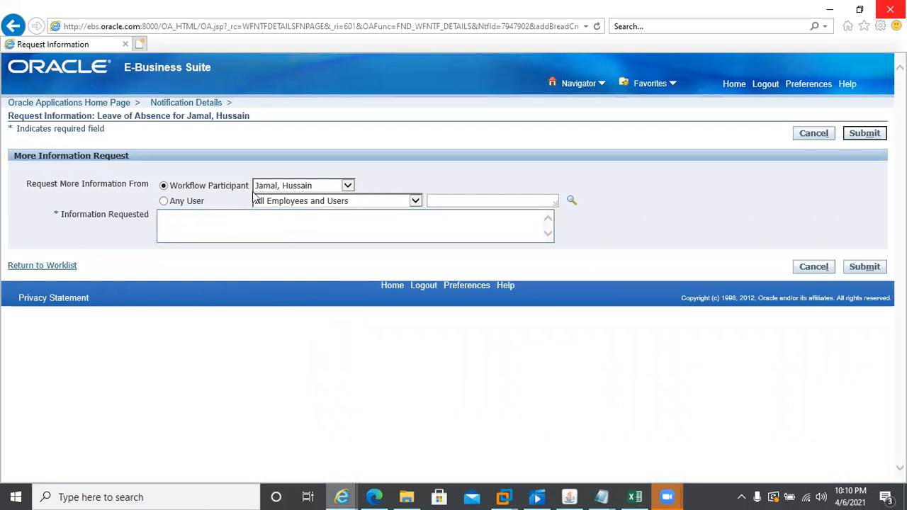
pyautogui.click(191, 216)
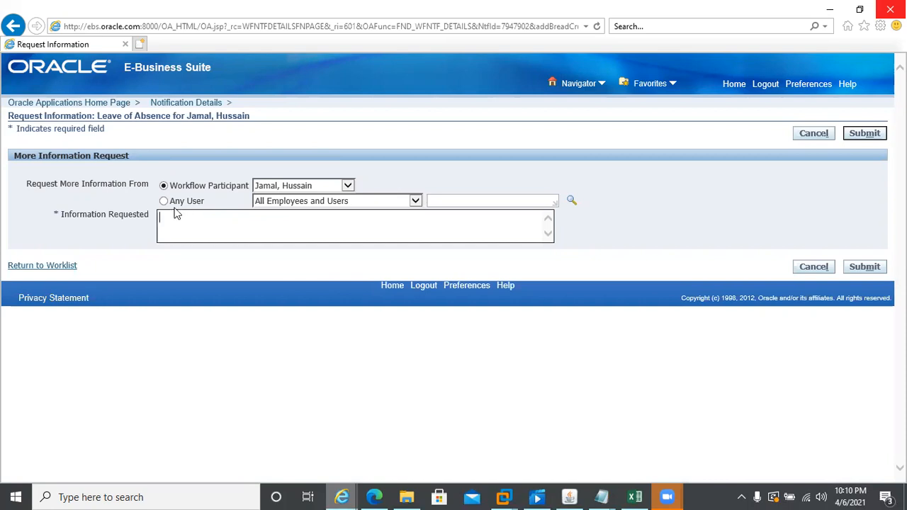
pyautogui.click(347, 185)
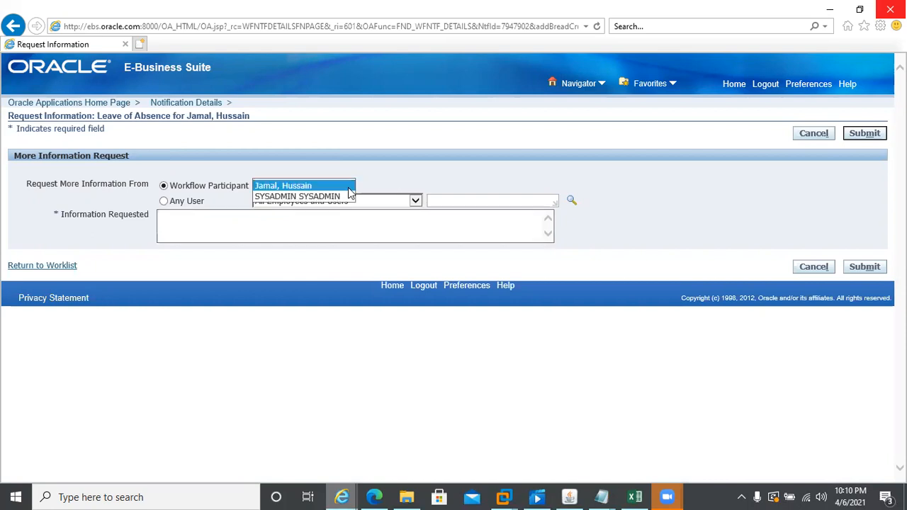
pyautogui.click(209, 227)
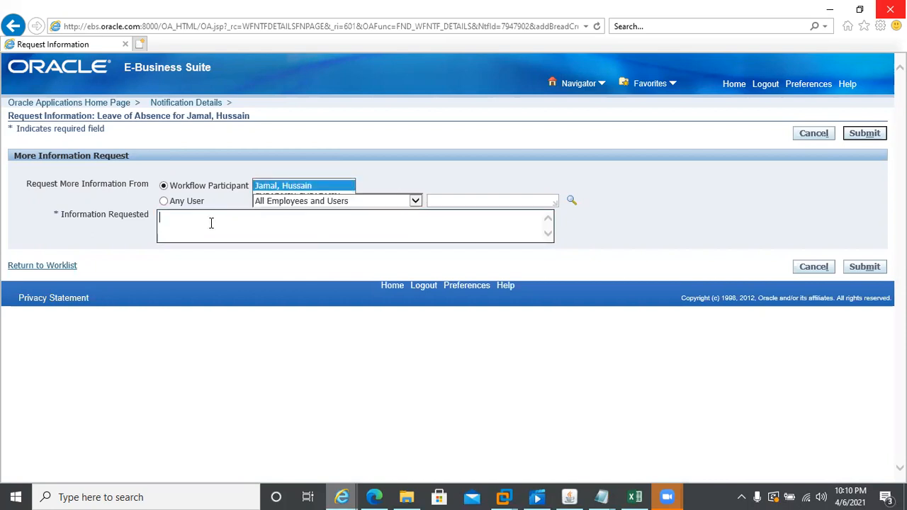
pyautogui.click(450, 198)
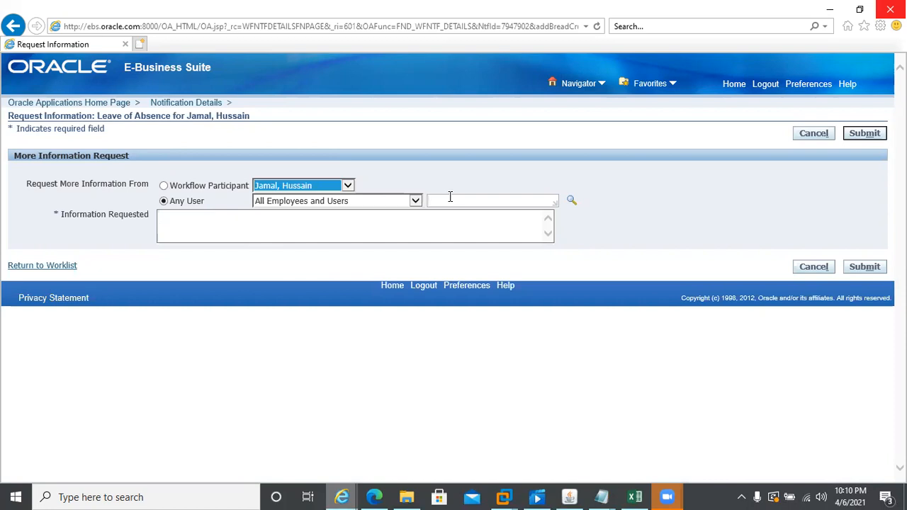
pyautogui.click(354, 235)
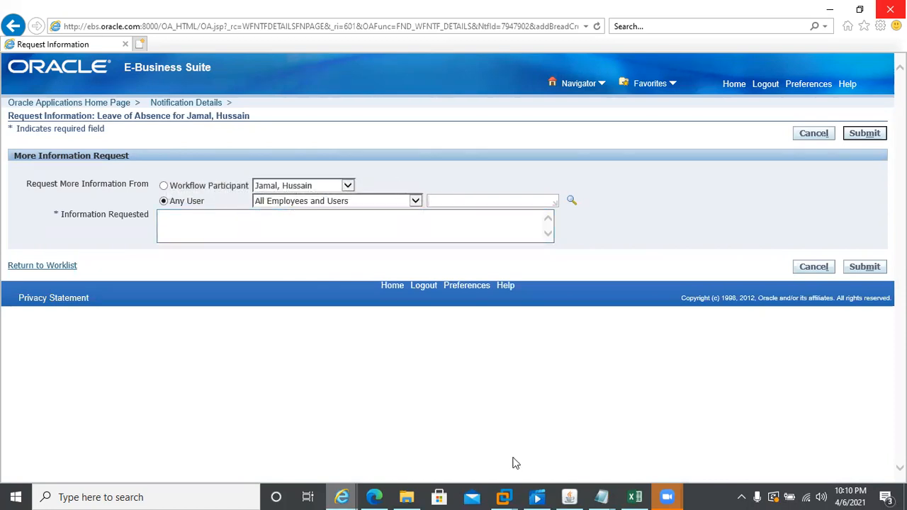
pyautogui.click(810, 139)
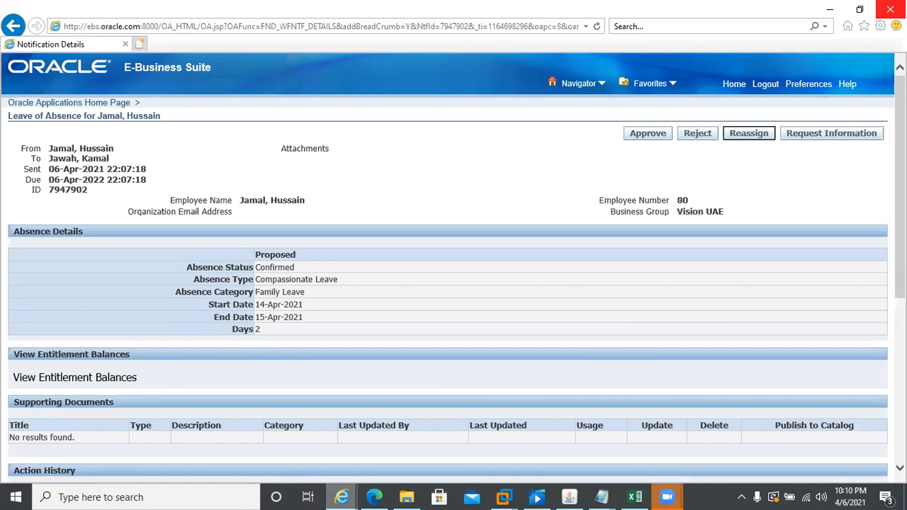
# - Approve the employee's compassionate leave request and sign the supervisor out
pyautogui.scroll(-5, 453, 277)
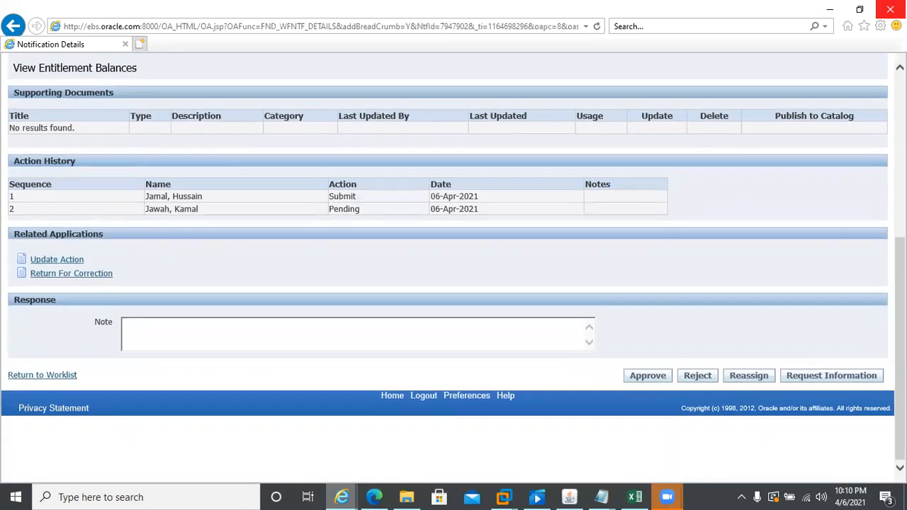
pyautogui.click(643, 379)
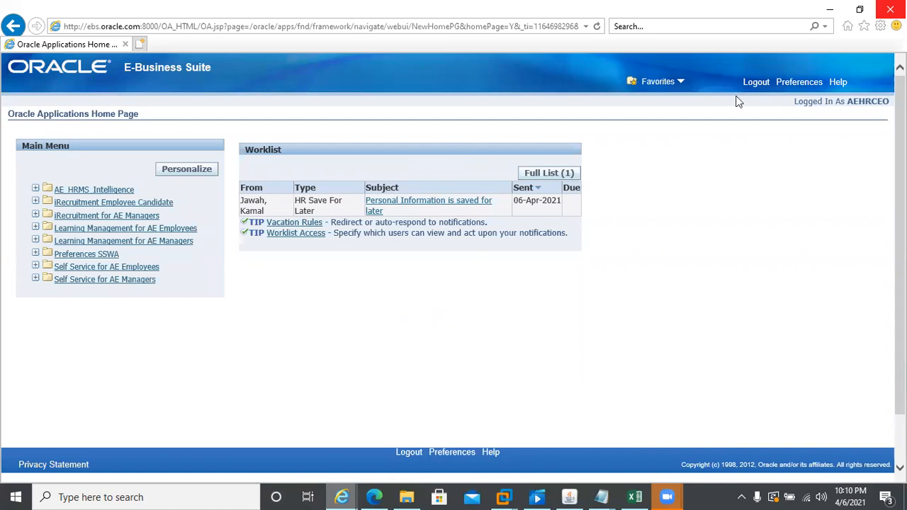
pyautogui.click(756, 83)
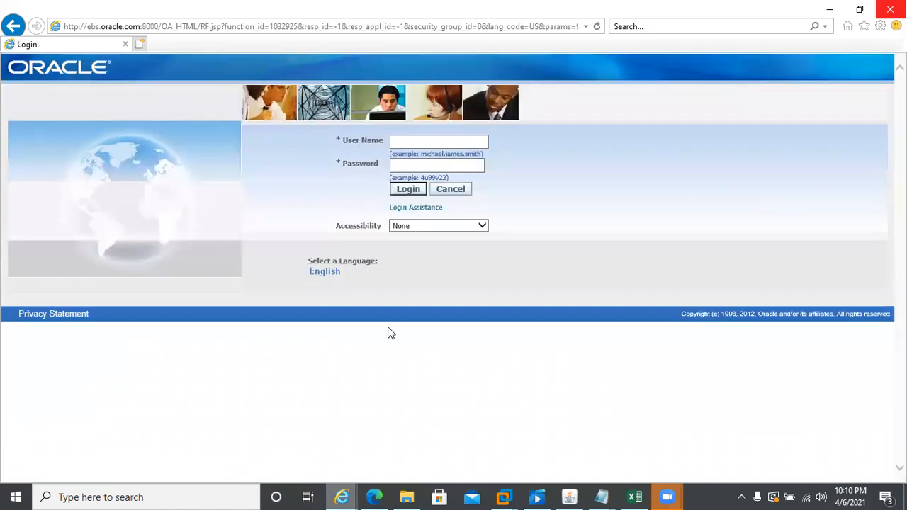
# - Copy the employee's user name from workbook cell C15 and return to the Oracle login page
pyautogui.click(425, 143)
pyautogui.click(601, 496)
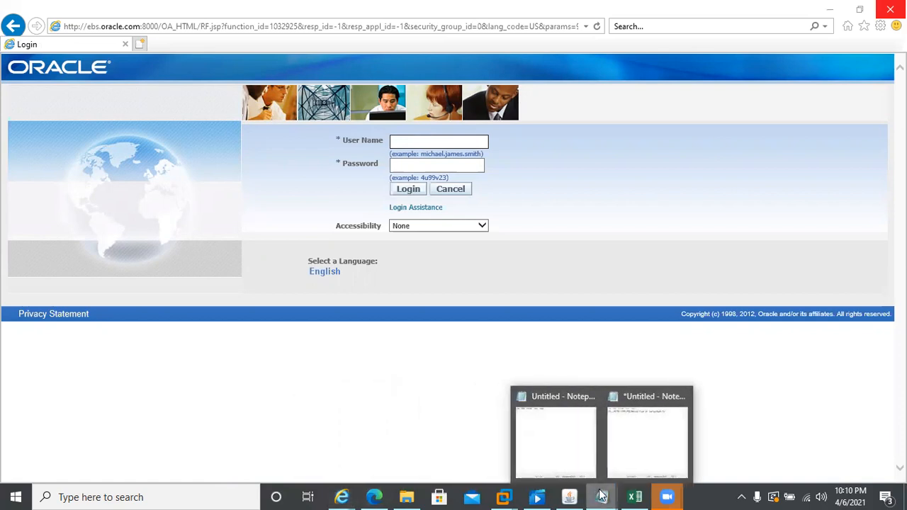
pyautogui.click(634, 497)
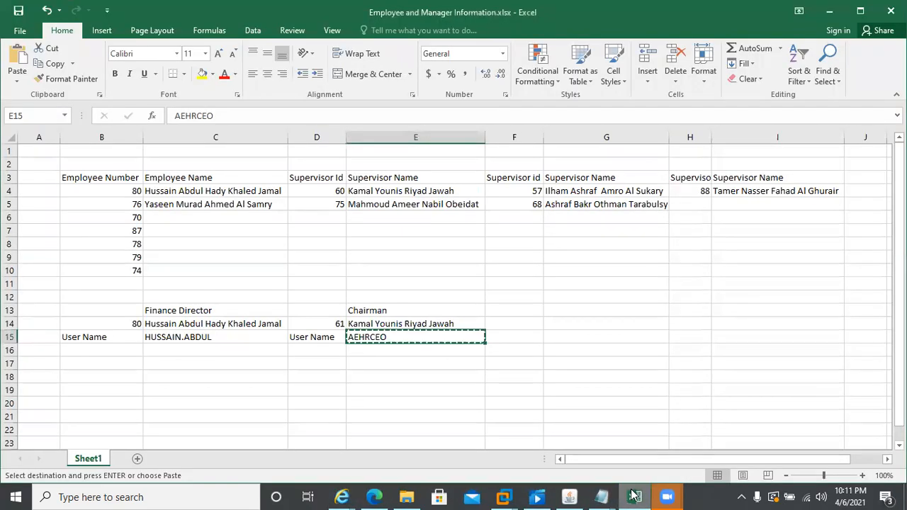
pyautogui.click(201, 338)
pyautogui.hotkey('ctrl', 'c')
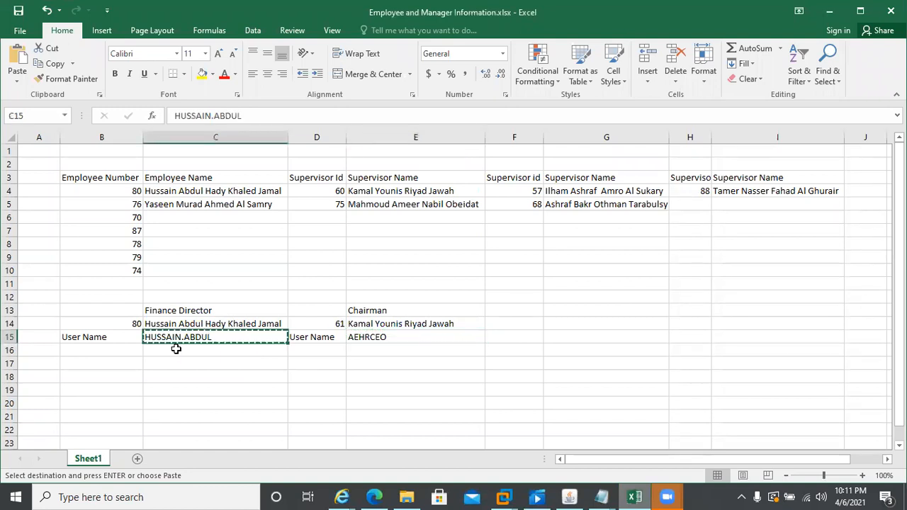
pyautogui.hotkey('alt', 'Tab')
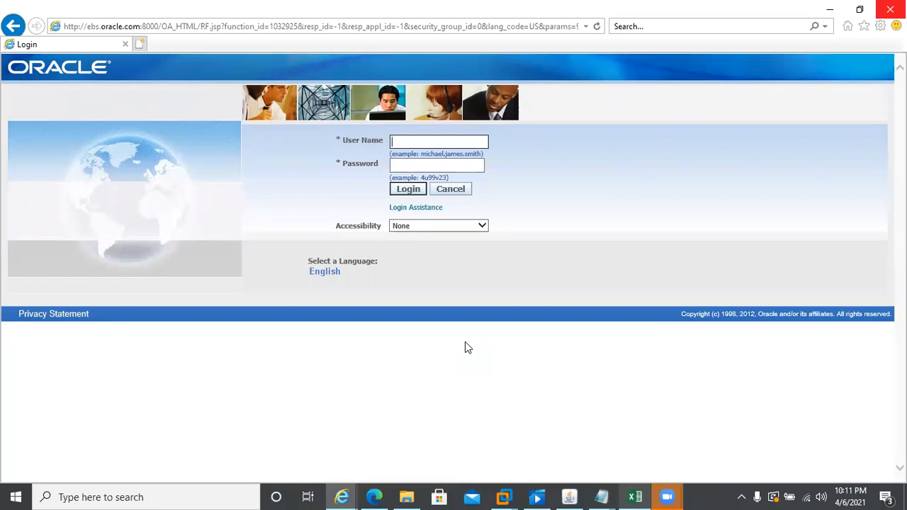
# - Log in as the employee and read the leave-approved notification, emptying the worklist
pyautogui.hotkey('ctrl', 'v')
pyautogui.press('Tab')
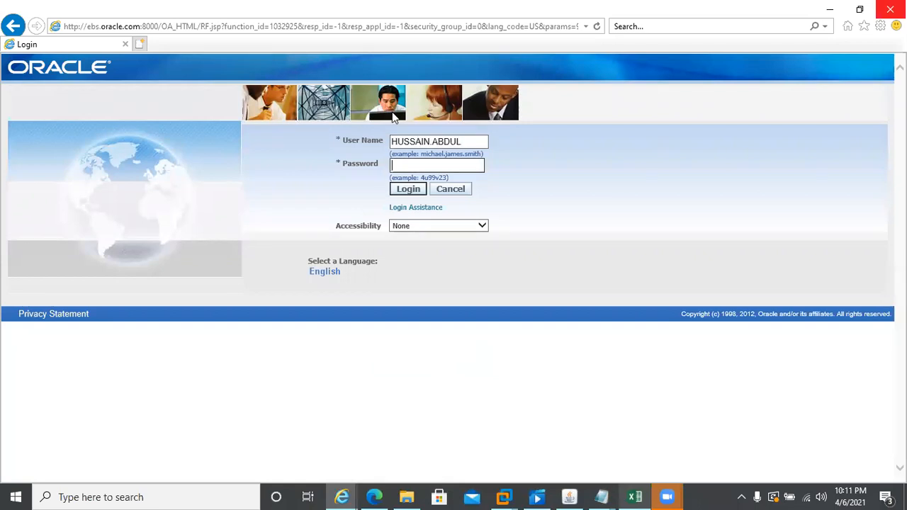
pyautogui.write('**********')
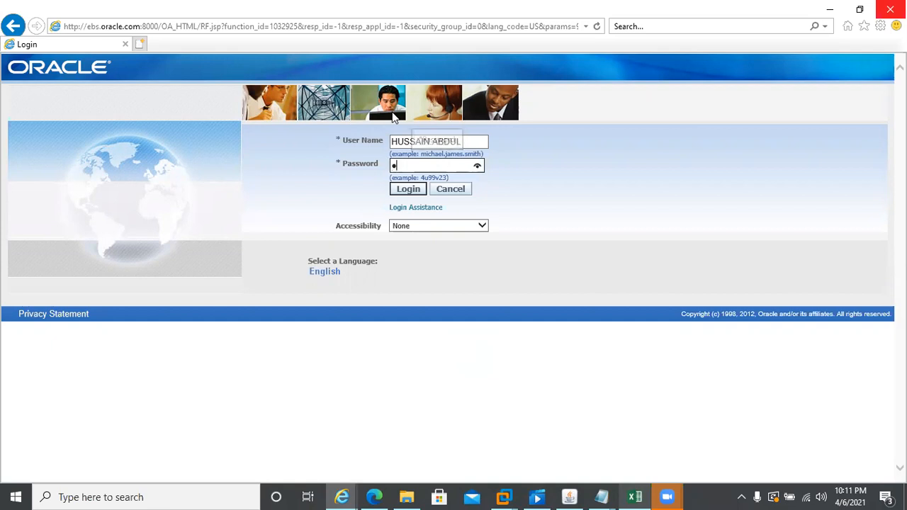
pyautogui.press('Return')
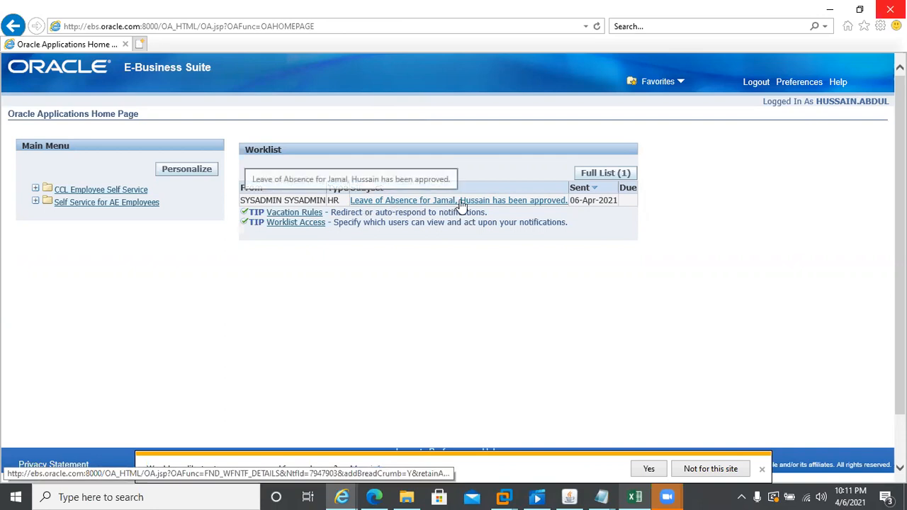
pyautogui.click(520, 203)
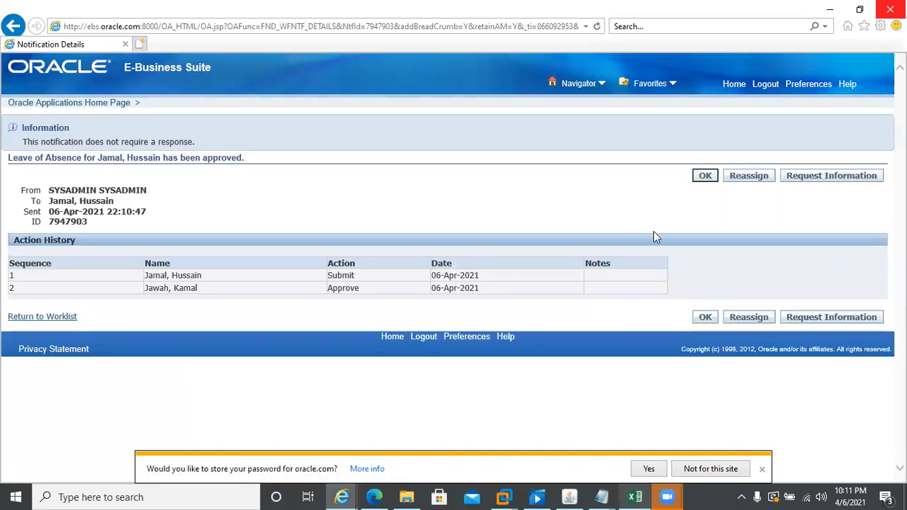
pyautogui.click(704, 178)
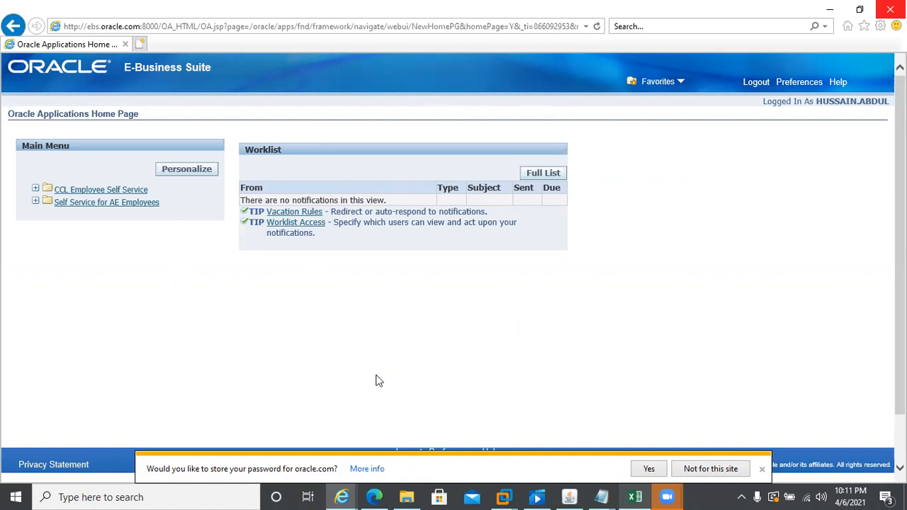
# - Check that Absence Management lists the 14–15 Apr 2021 Compassionate Leave as Approved and Confirmed
pyautogui.click(79, 202)
pyautogui.click(82, 191)
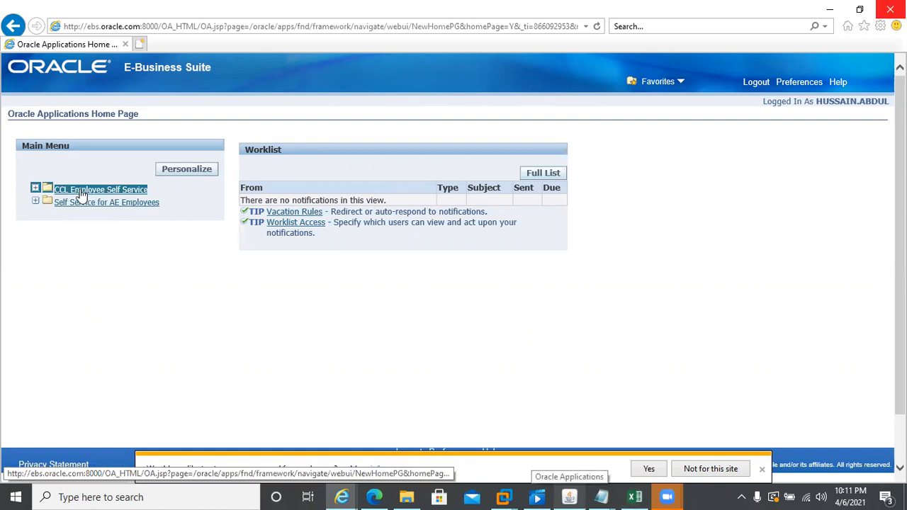
pyautogui.click(80, 203)
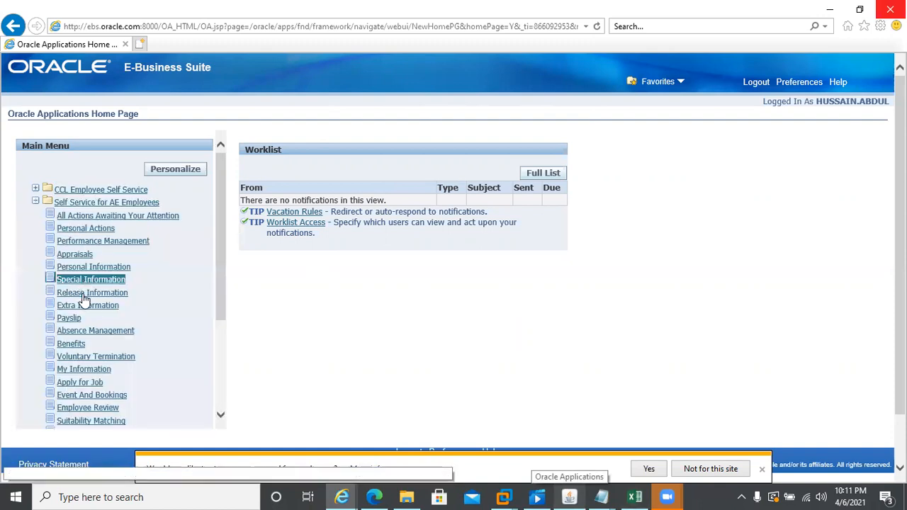
pyautogui.click(83, 332)
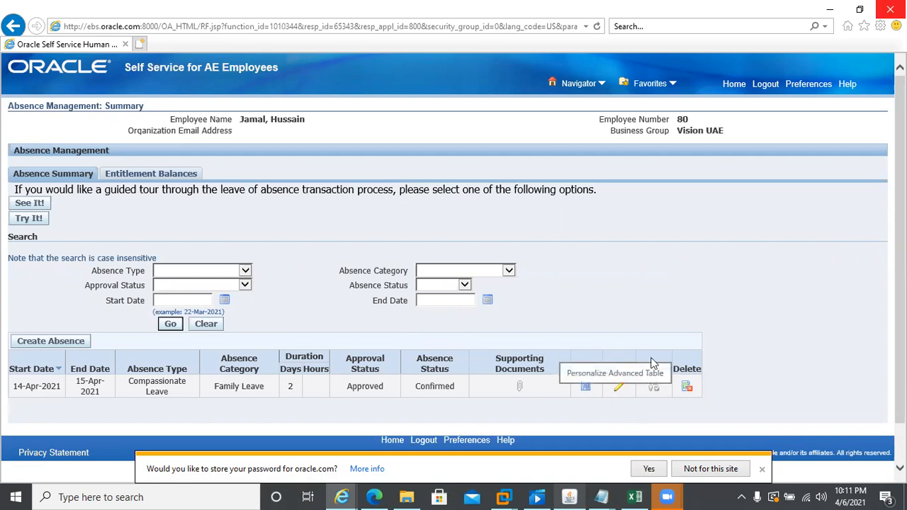
pyautogui.click(567, 496)
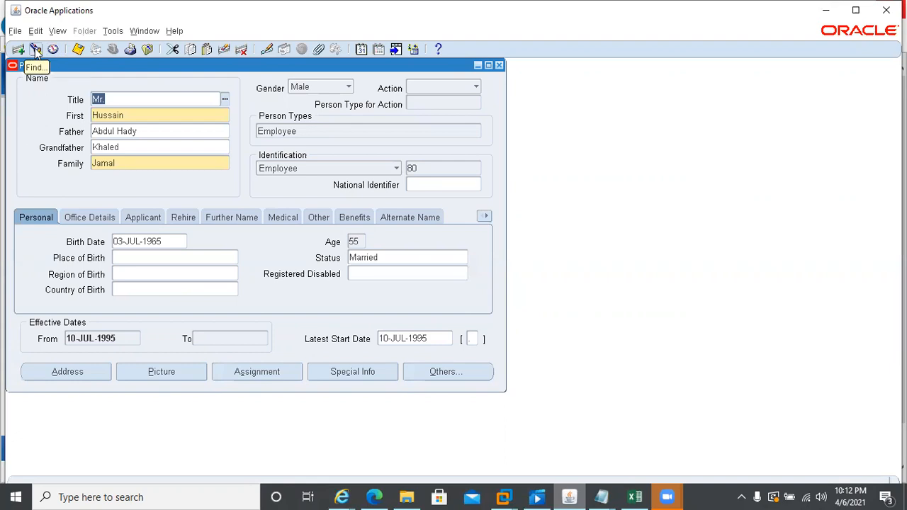
# - Review the 2-day Compassionate Leave, 14–15 Apr 2021, in the back-office Absence Detail, then close it
pyautogui.hotkey('alt', 'o')
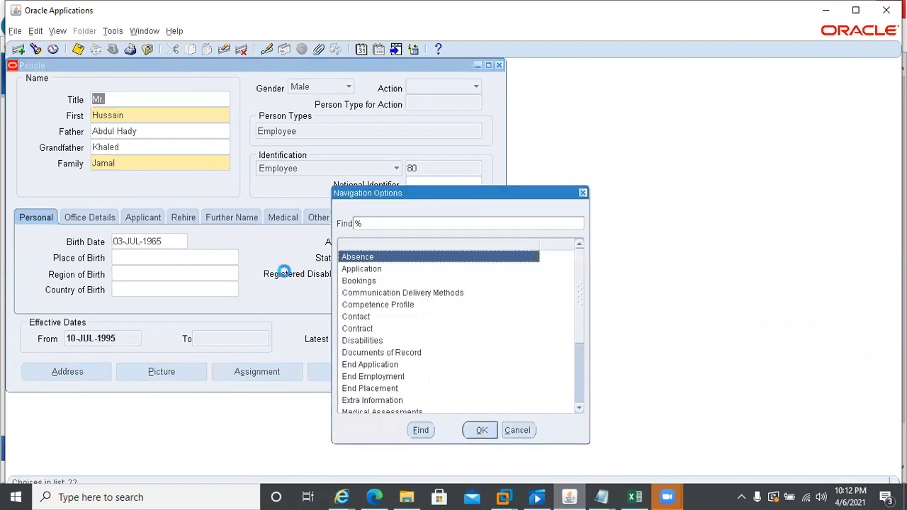
pyautogui.click(284, 272)
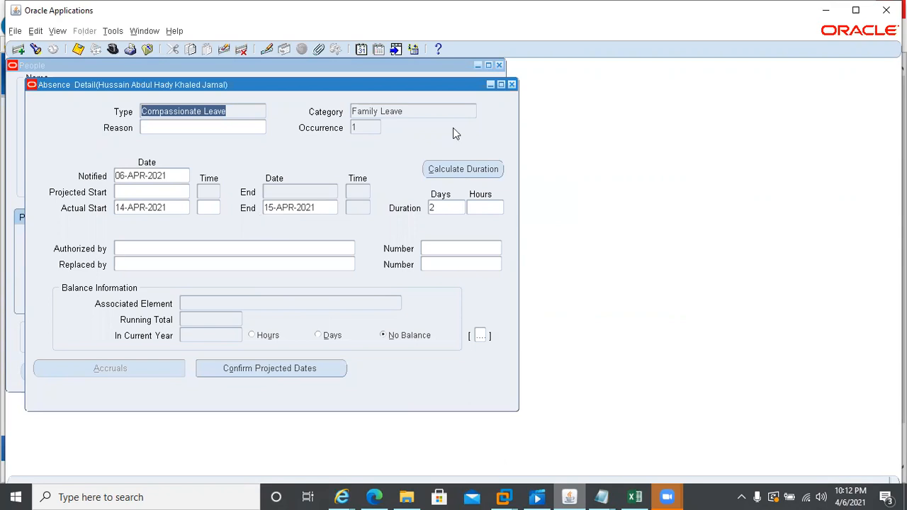
pyautogui.click(512, 85)
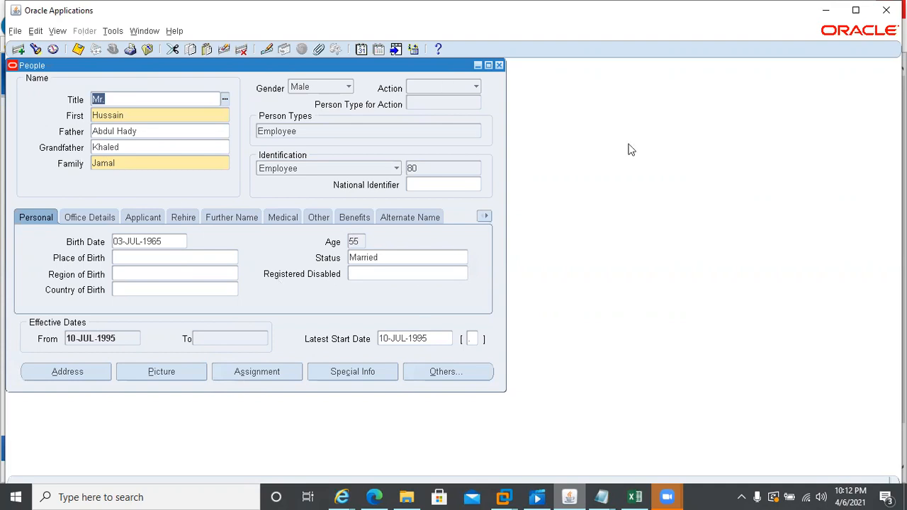
pyautogui.click(344, 496)
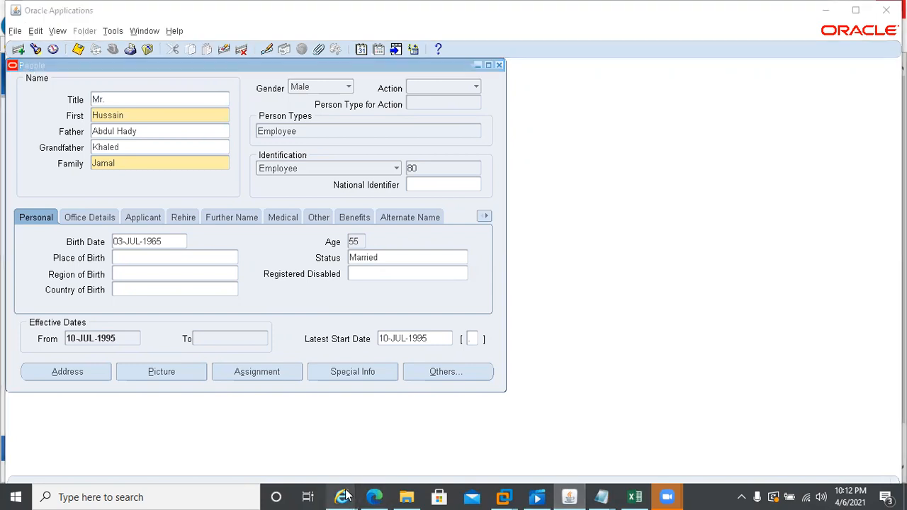
# - From the home page, browse the Self Service for AE Employees menu and collapse it again
pyautogui.click(490, 454)
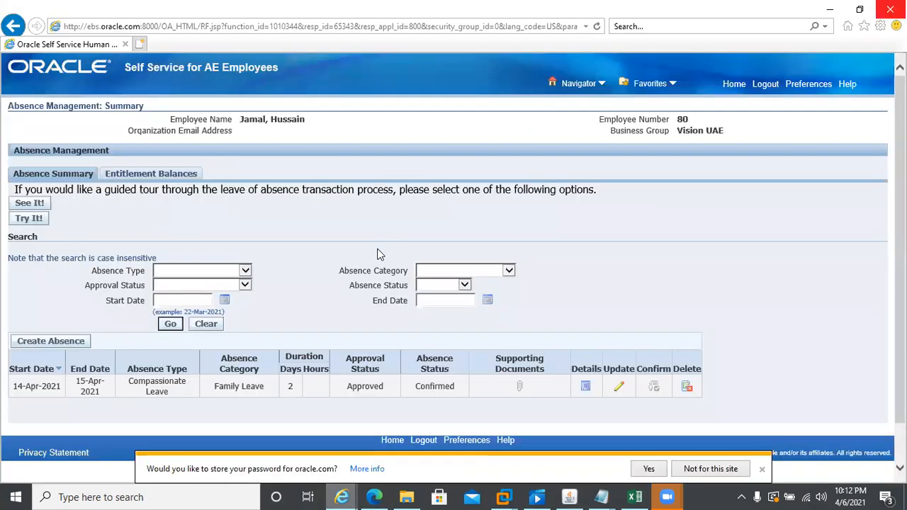
pyautogui.click(732, 87)
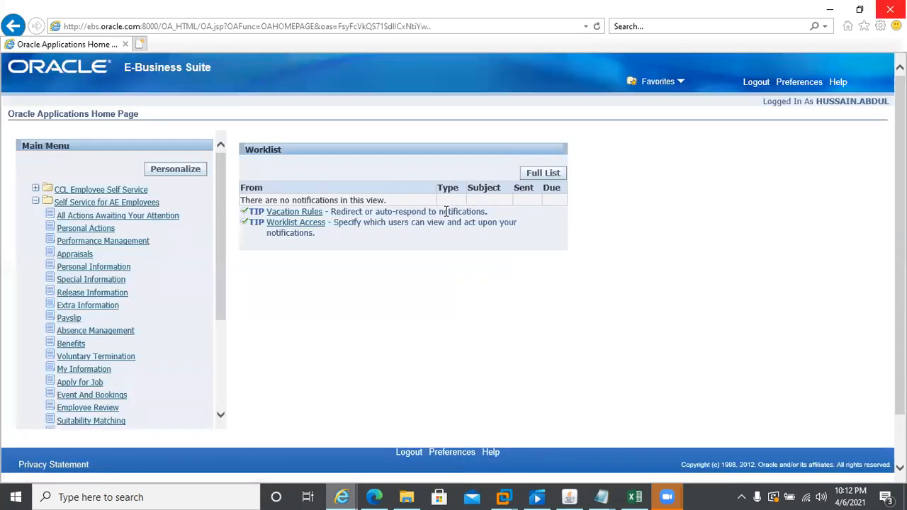
pyautogui.click(79, 203)
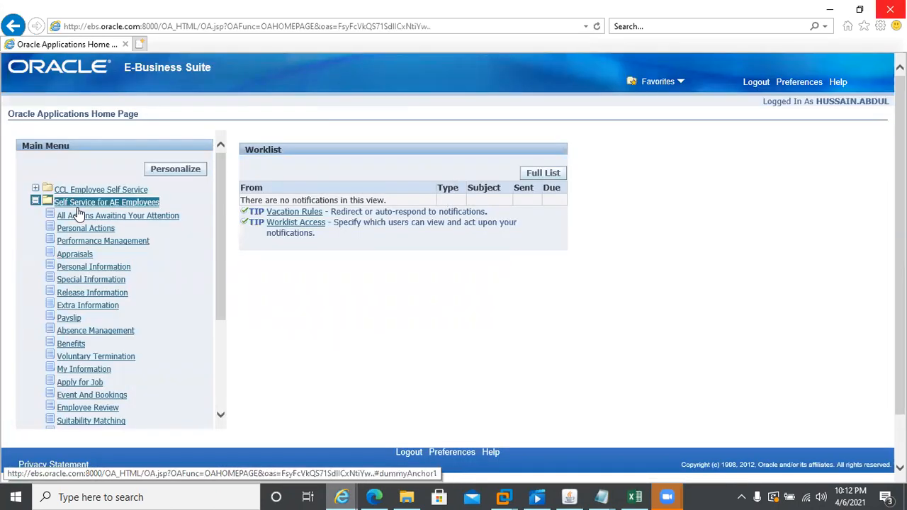
pyautogui.click(78, 204)
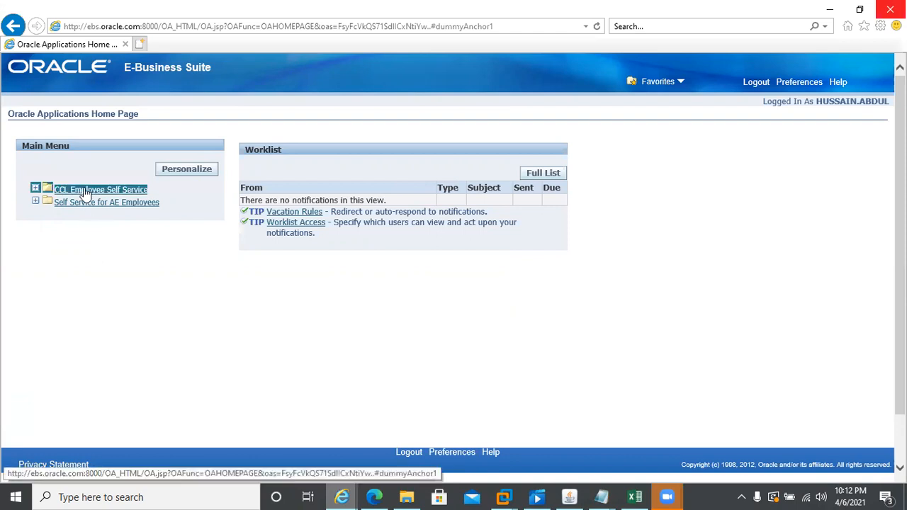
pyautogui.moveTo(609, 496)
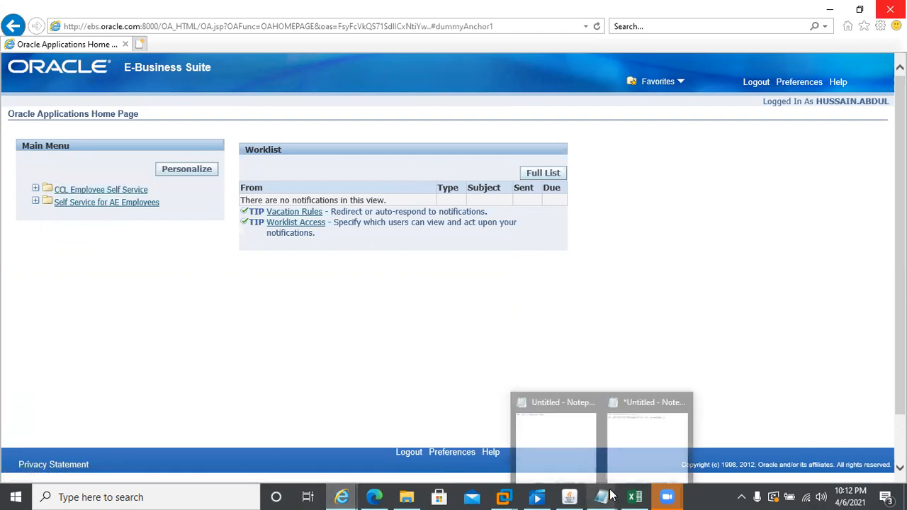
pyautogui.click(35, 202)
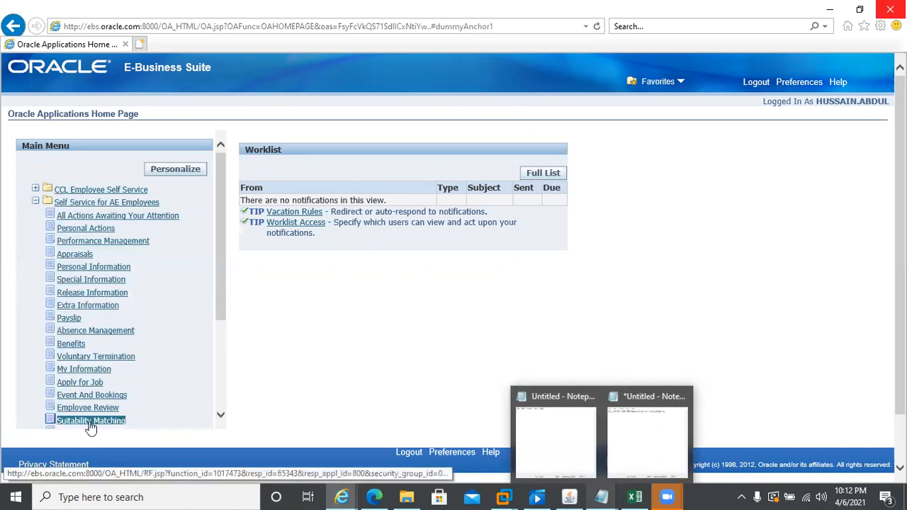
pyautogui.click(222, 416)
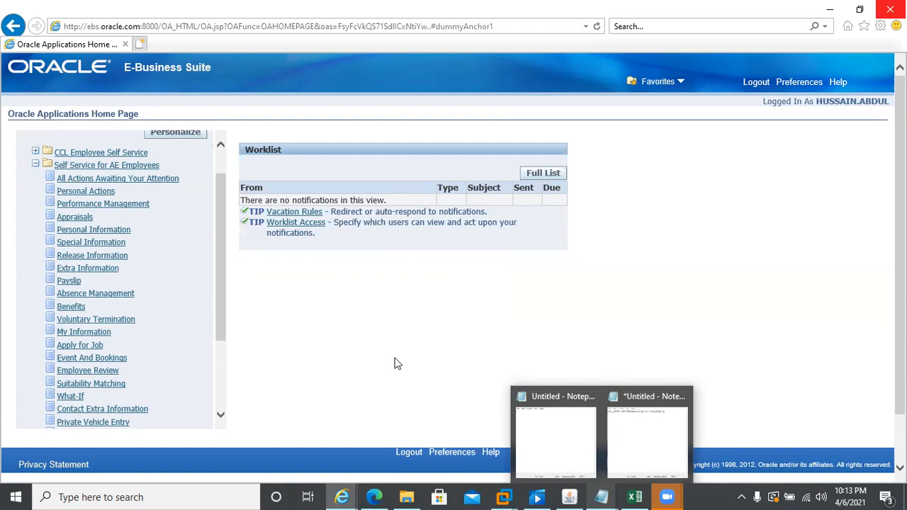
pyautogui.click(63, 167)
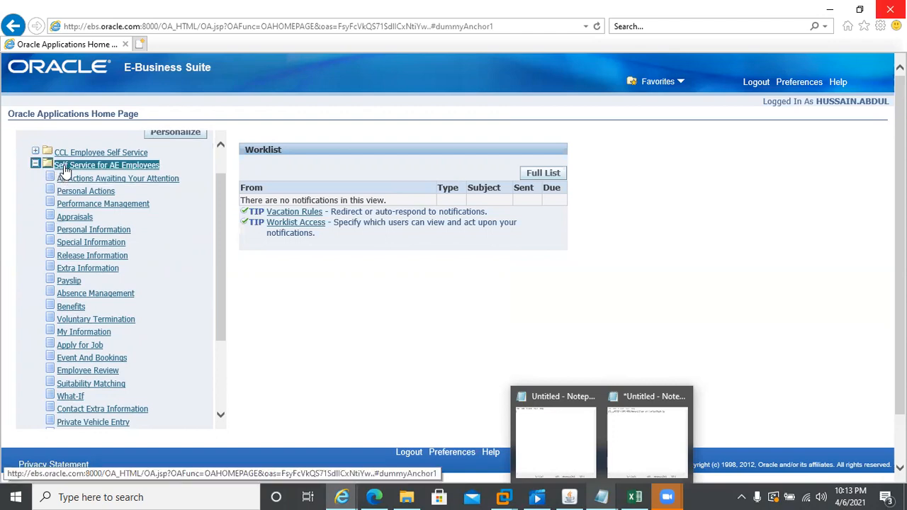
pyautogui.click(36, 164)
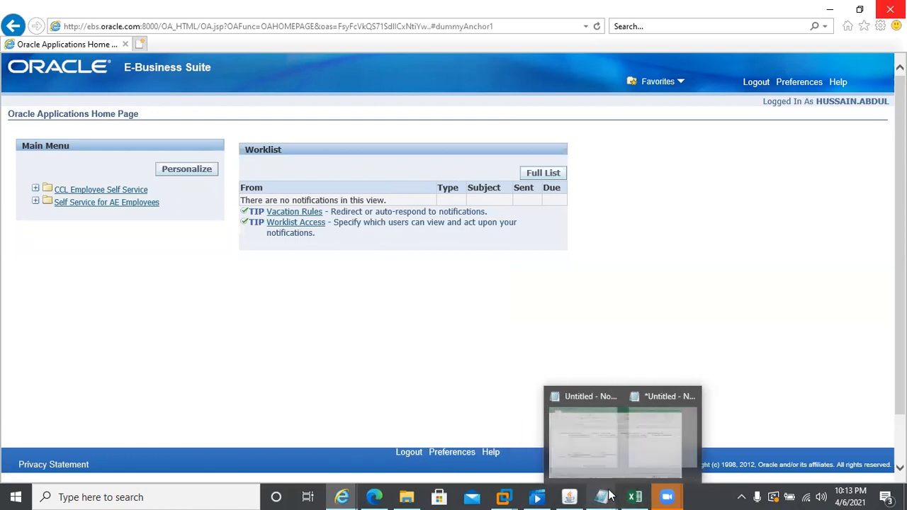
pyautogui.click(635, 497)
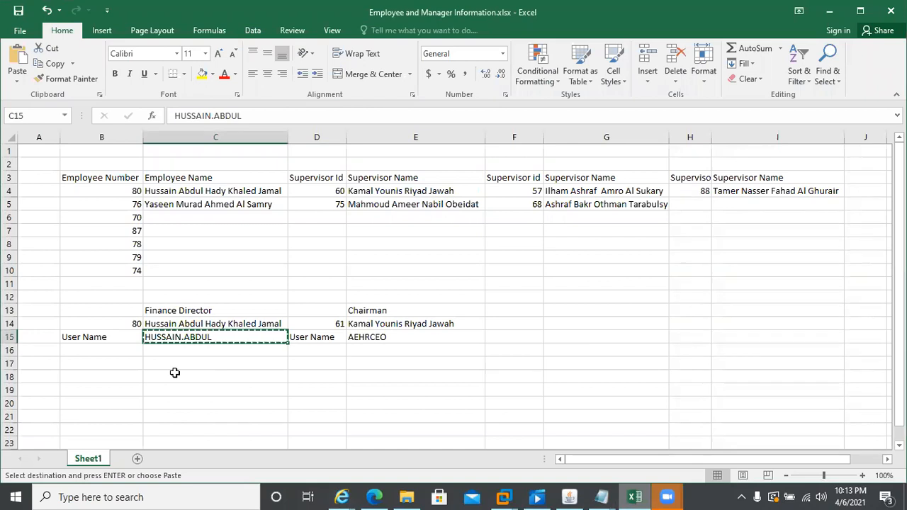
# - Record the chairman's password in workbook cell F15, beside his user name
pyautogui.press('Escape')
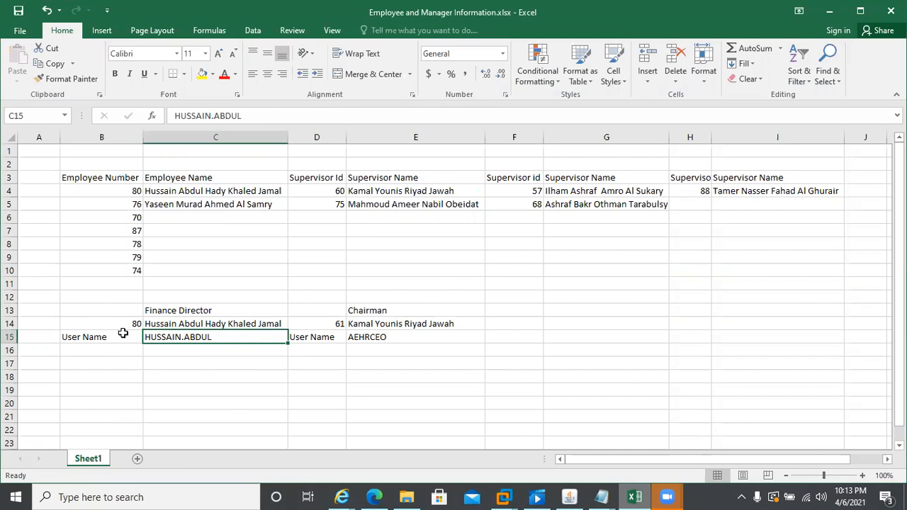
pyautogui.click(495, 340)
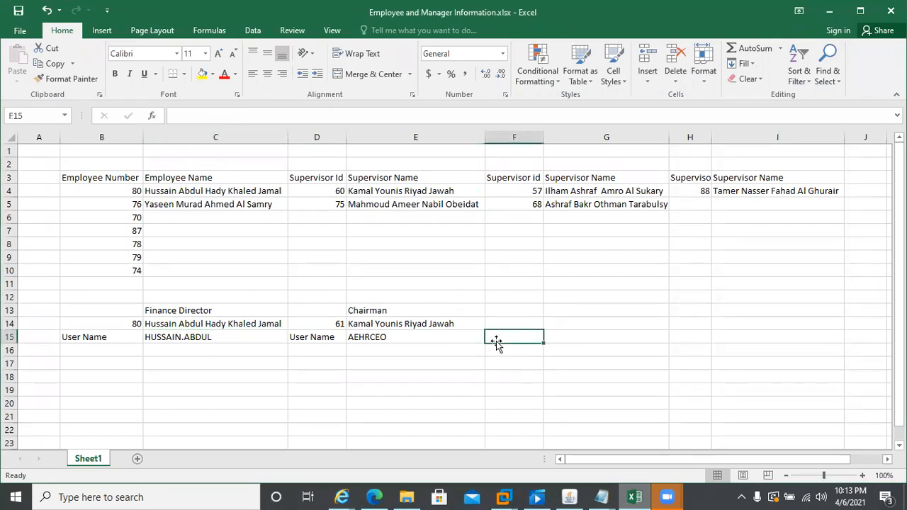
pyautogui.write('welcome12')
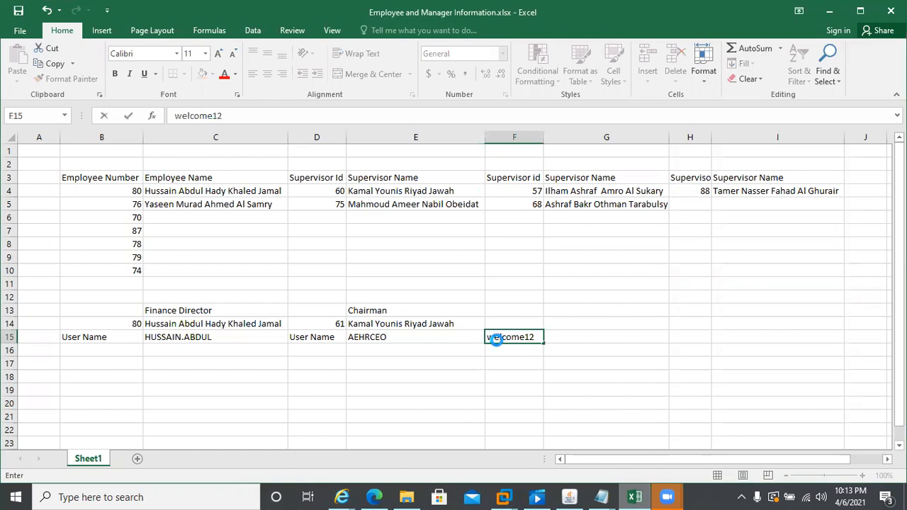
pyautogui.write('3')
pyautogui.hotkey('ctrl', 'Return')
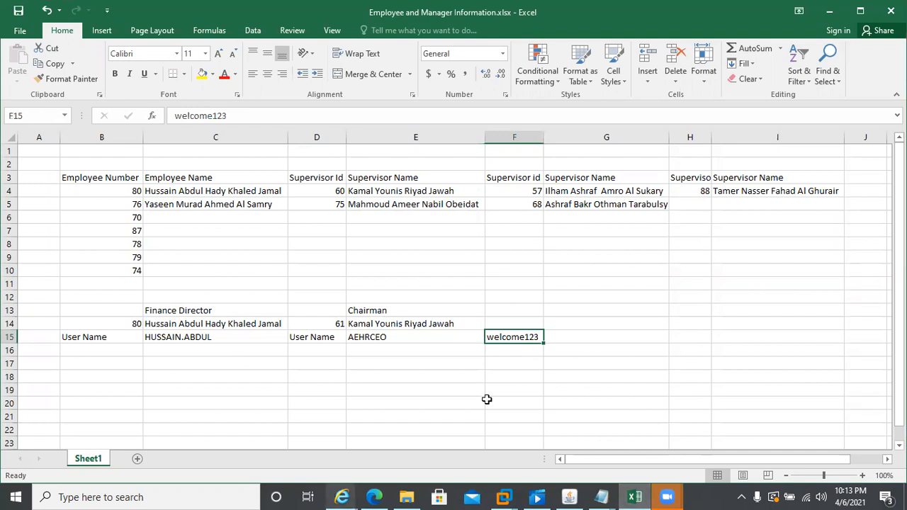
pyautogui.click(569, 496)
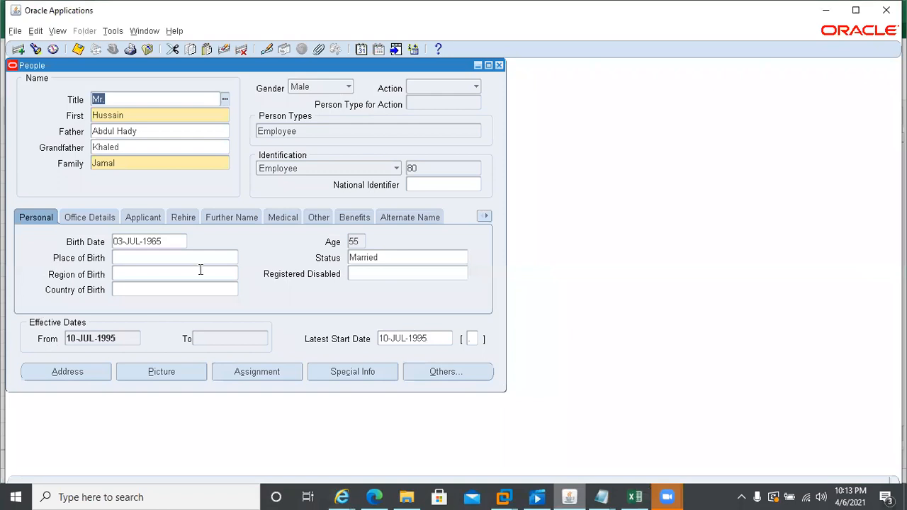
# - Close the employee's People form and sign the employee out of Oracle
pyautogui.click(500, 66)
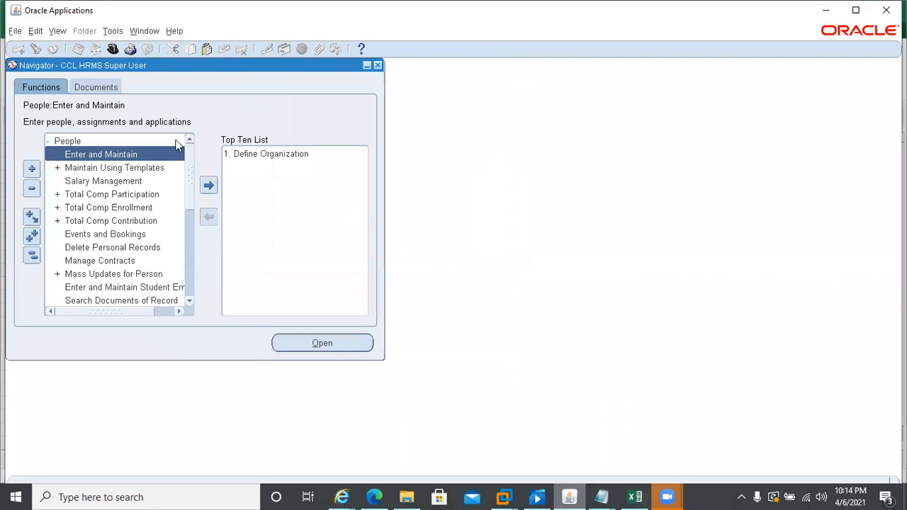
pyautogui.click(47, 142)
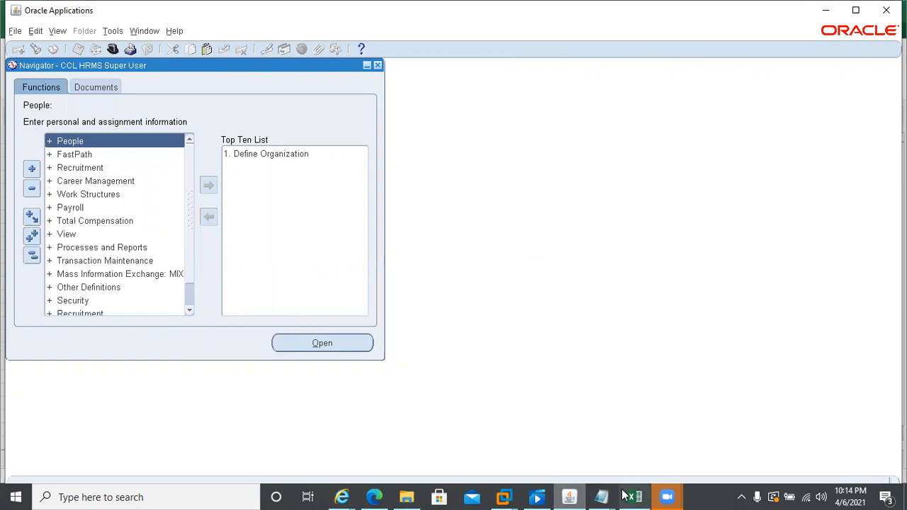
pyautogui.click(342, 497)
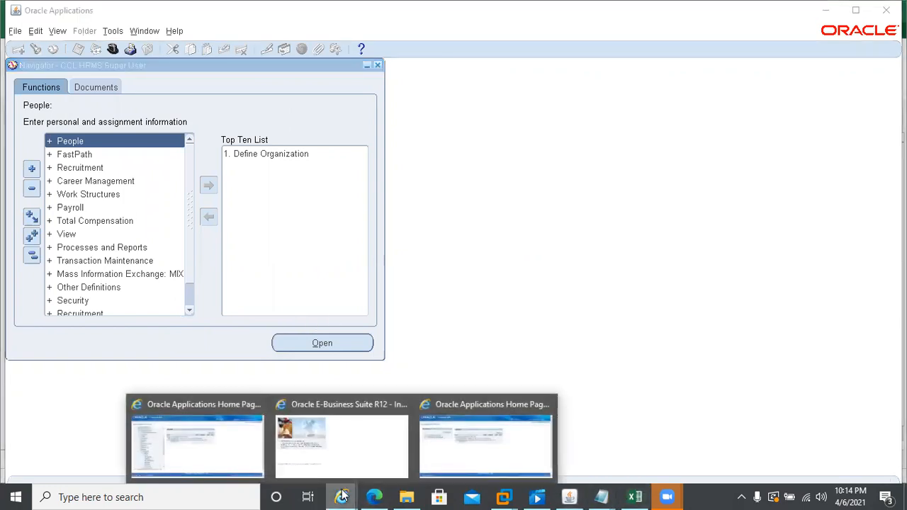
pyautogui.click(433, 457)
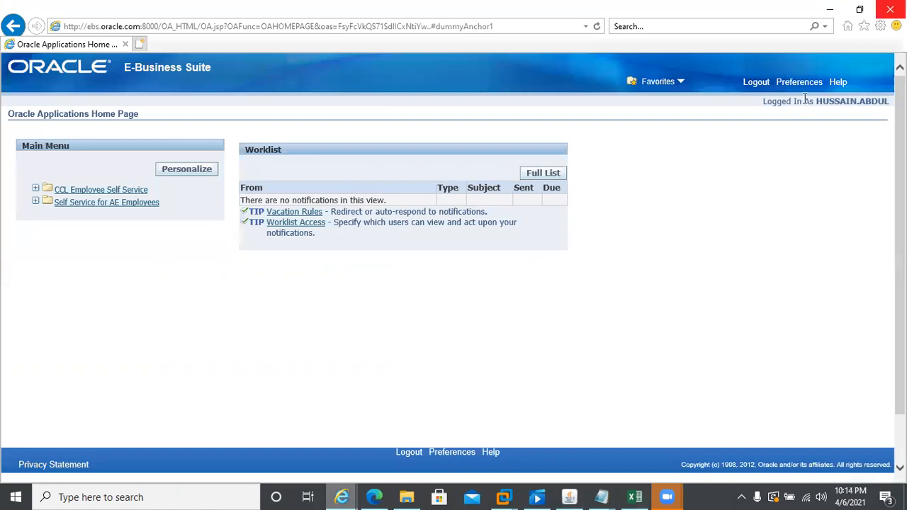
pyautogui.click(757, 86)
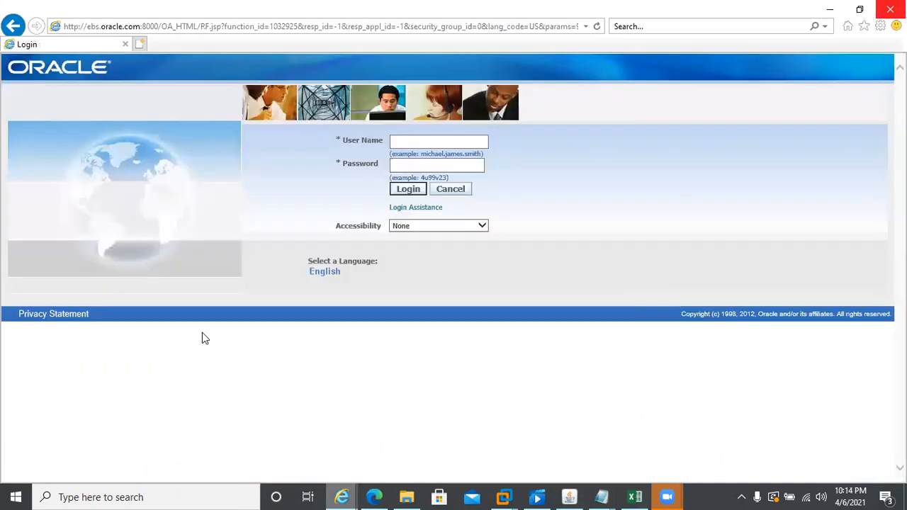
# - Copy the chairman's user name from cell E15 and log in with it and the password
pyautogui.click(635, 497)
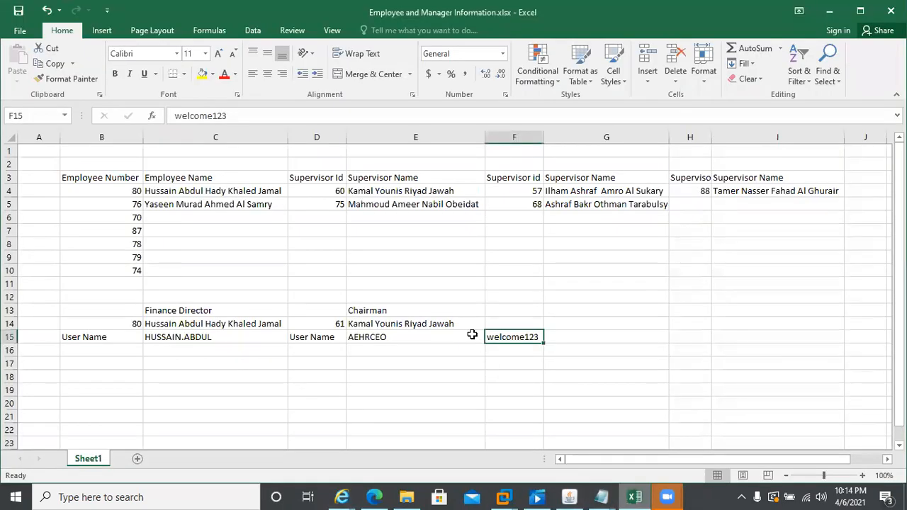
pyautogui.click(360, 339)
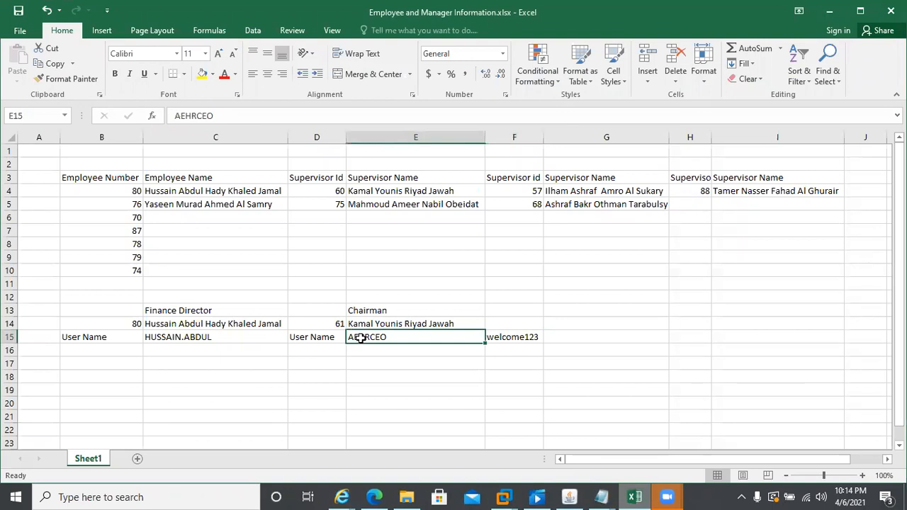
pyautogui.hotkey('ctrl', 'c')
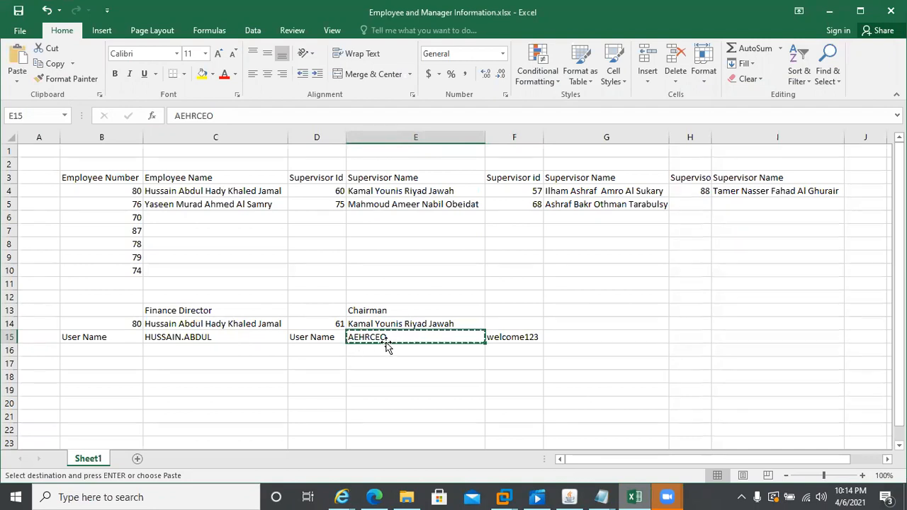
pyautogui.click(344, 496)
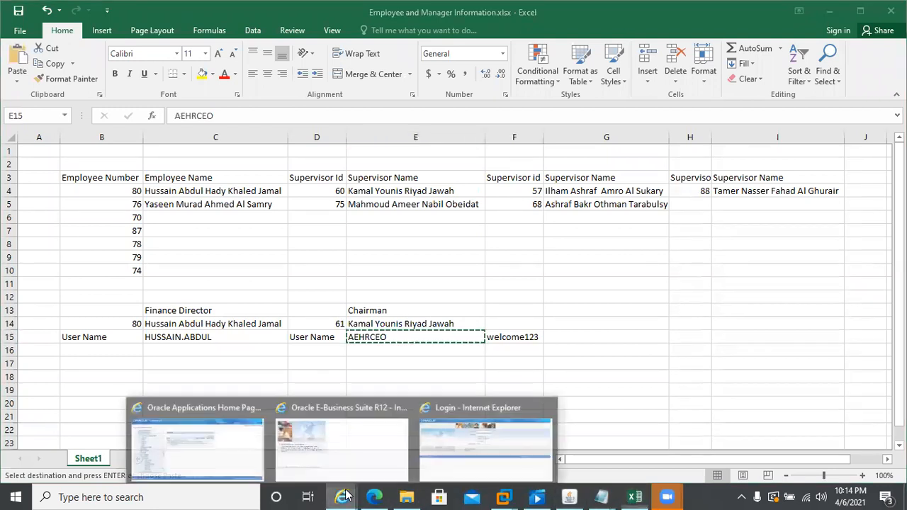
pyautogui.click(486, 442)
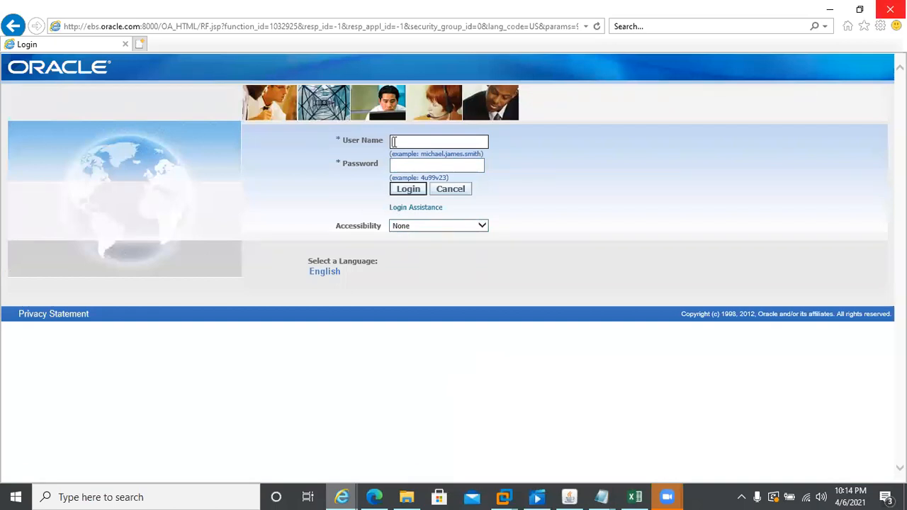
pyautogui.click(394, 142)
pyautogui.write('EHRCEO')
pyautogui.press('Tab')
pyautogui.write('welcome123')
pyautogui.press('Return')
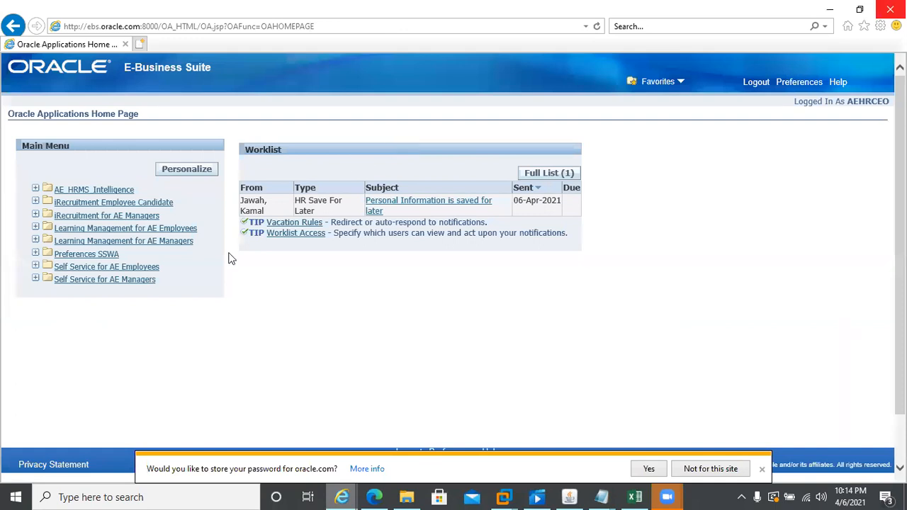
# - View the chairman's People in Hierarchy list of four director reports via AE Managers Personal Information
pyautogui.click(103, 281)
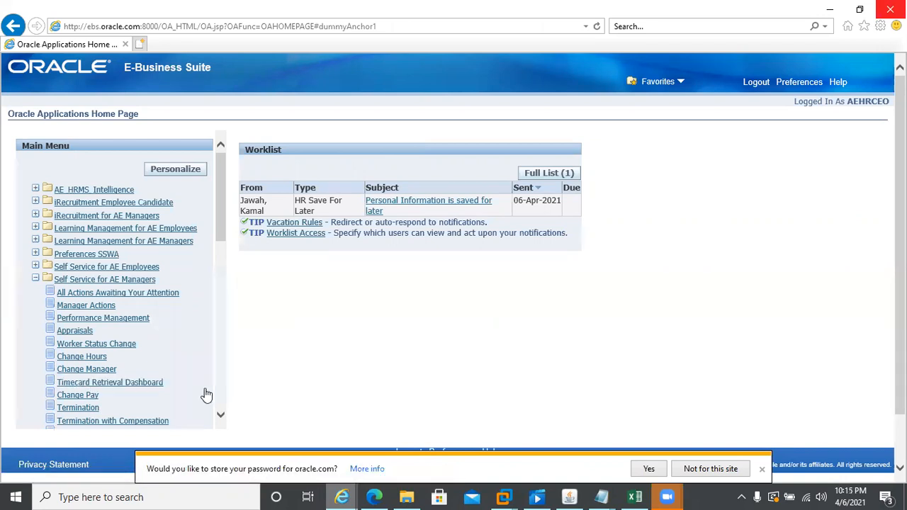
pyautogui.scroll(-5, 212, 392)
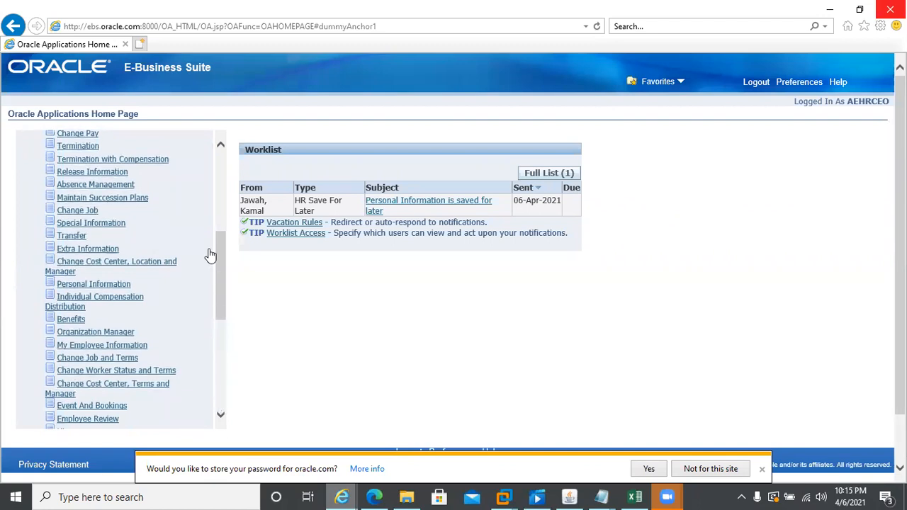
pyautogui.click(93, 290)
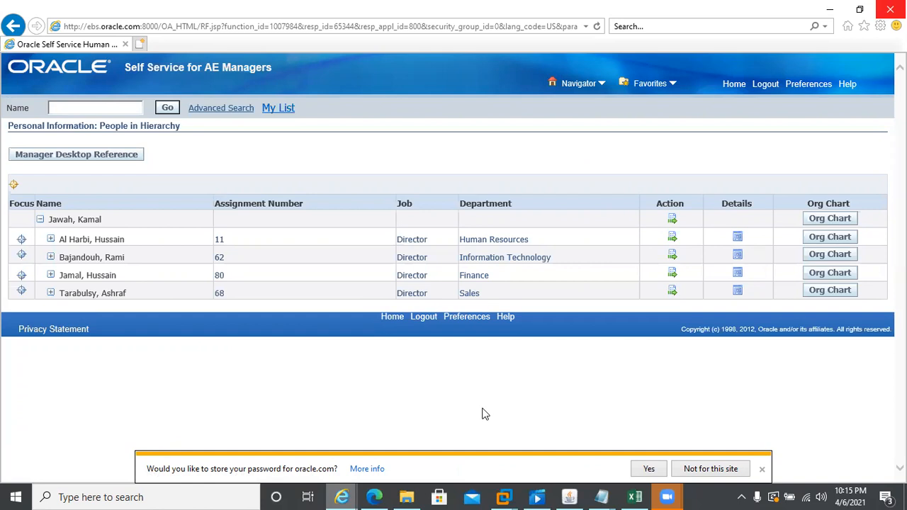
pyautogui.click(734, 84)
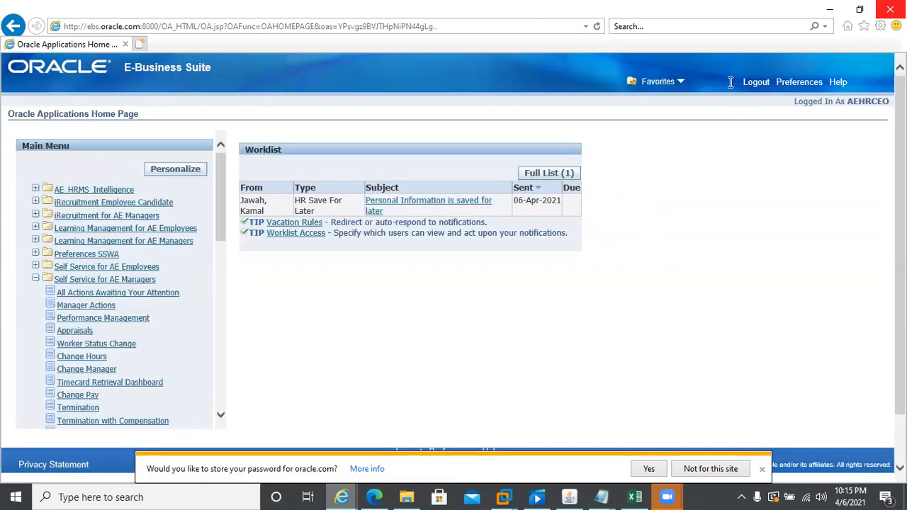
# - Collapse the AE Managers menu and decline the browser's save-password prompt
pyautogui.click(35, 278)
pyautogui.click(117, 249)
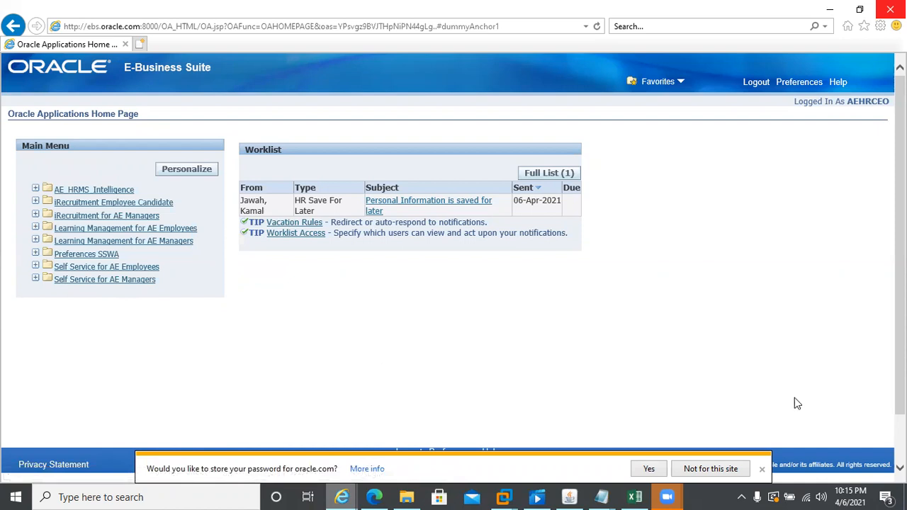
pyautogui.click(762, 469)
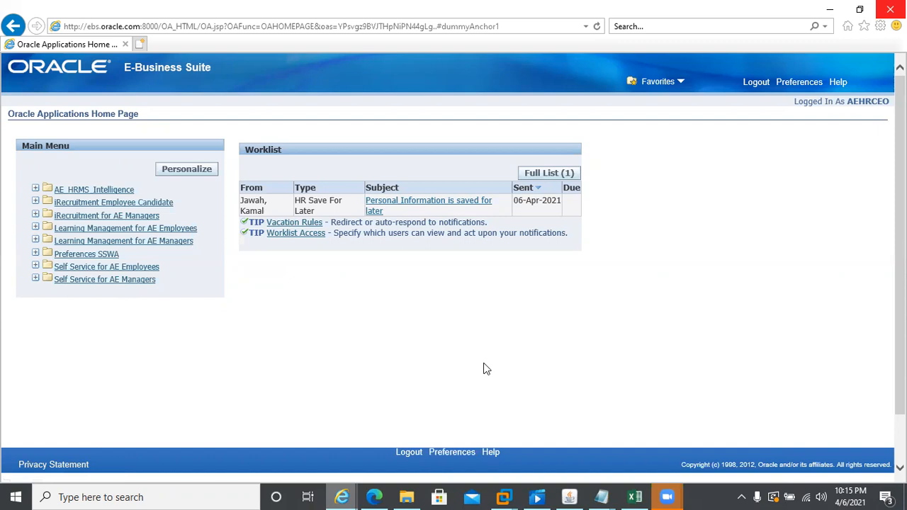
pyautogui.click(82, 269)
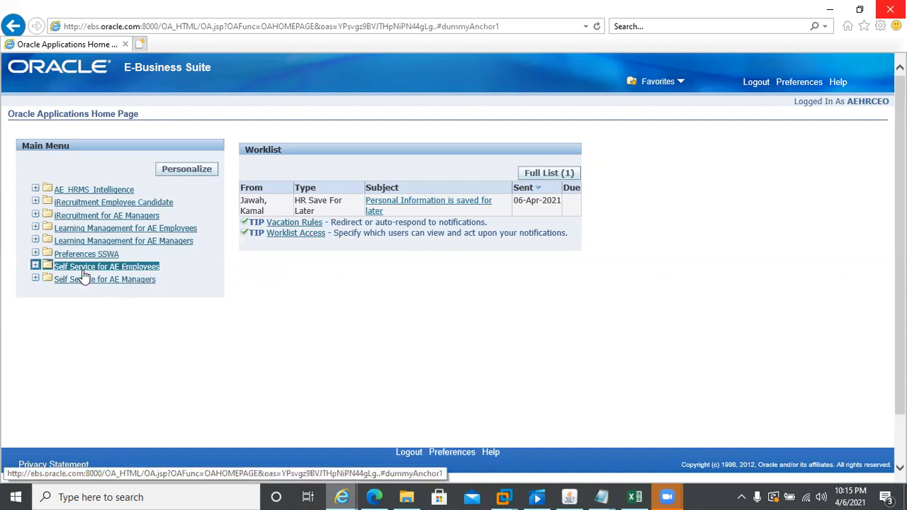
# - Re-expand Self Service for AE Managers, scroll through all its functions, and collapse it
pyautogui.click(80, 282)
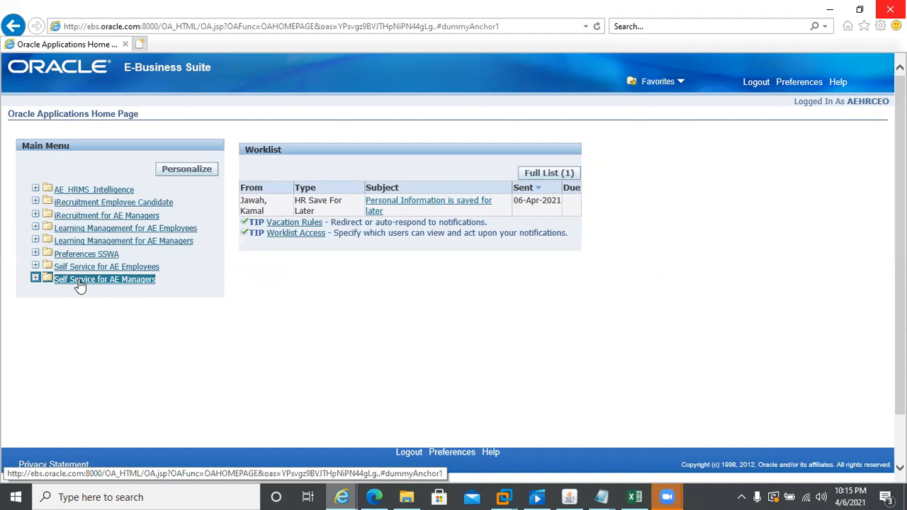
pyautogui.click(80, 282)
pyautogui.click(93, 334)
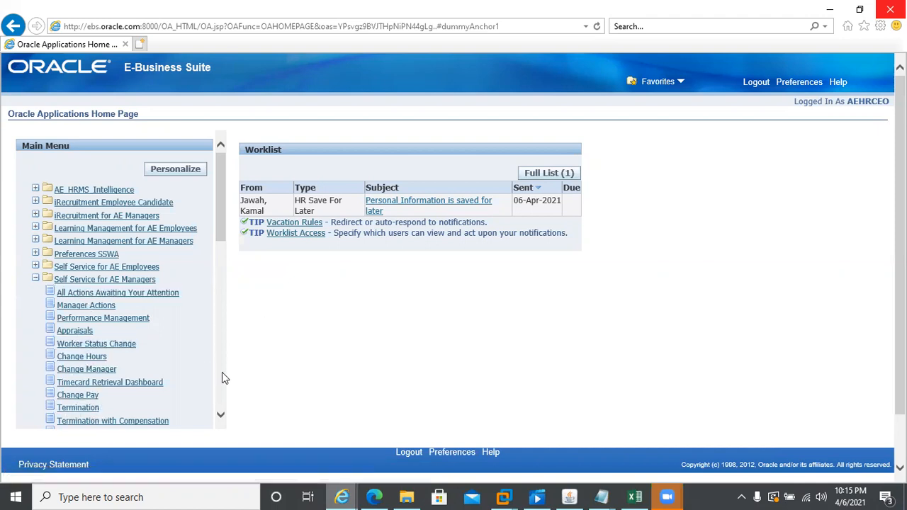
pyautogui.scroll(-4, 222, 375)
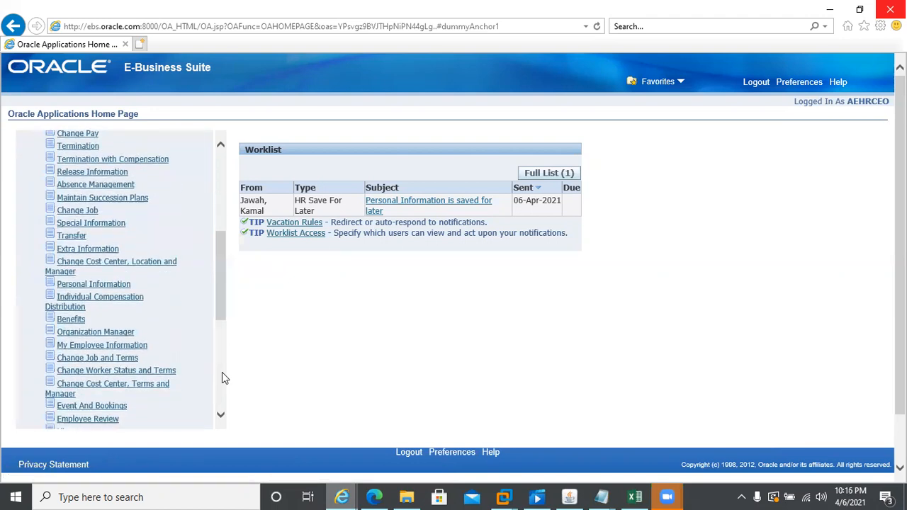
pyautogui.scroll(-4, 222, 374)
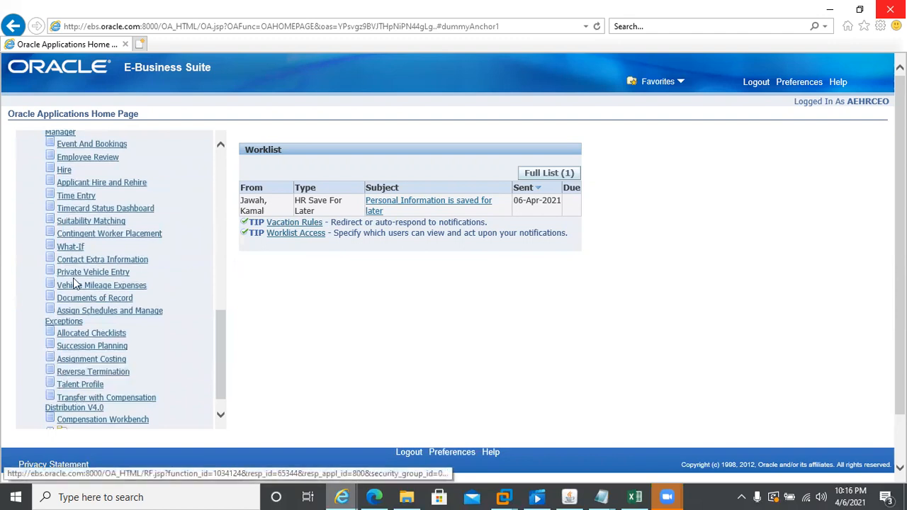
pyautogui.scroll(4, 222, 171)
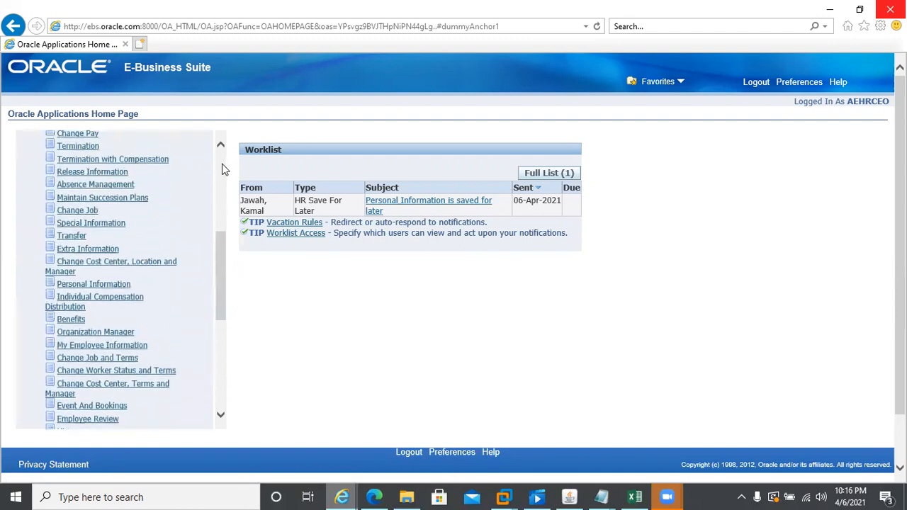
pyautogui.scroll(4, 222, 169)
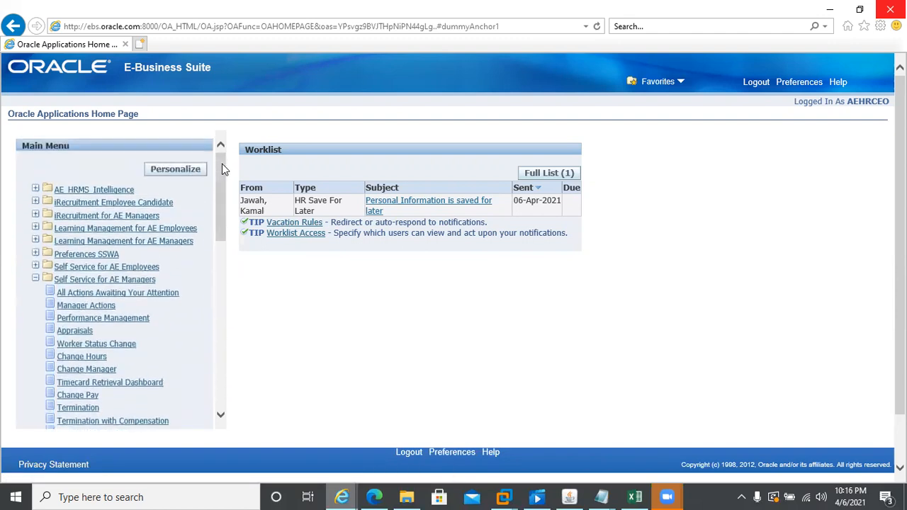
pyautogui.click(79, 281)
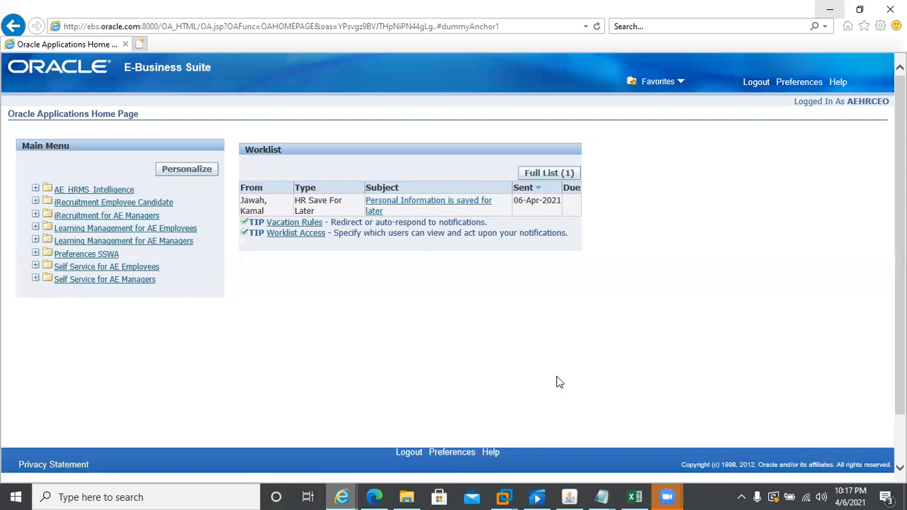
# - Log the chairman out of Oracle E-Business Suite to return to the login page
pyautogui.click(754, 82)
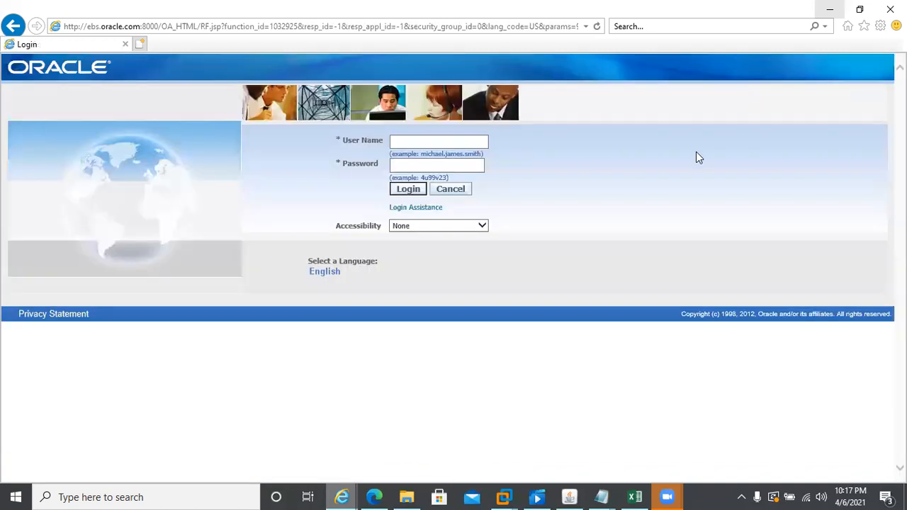